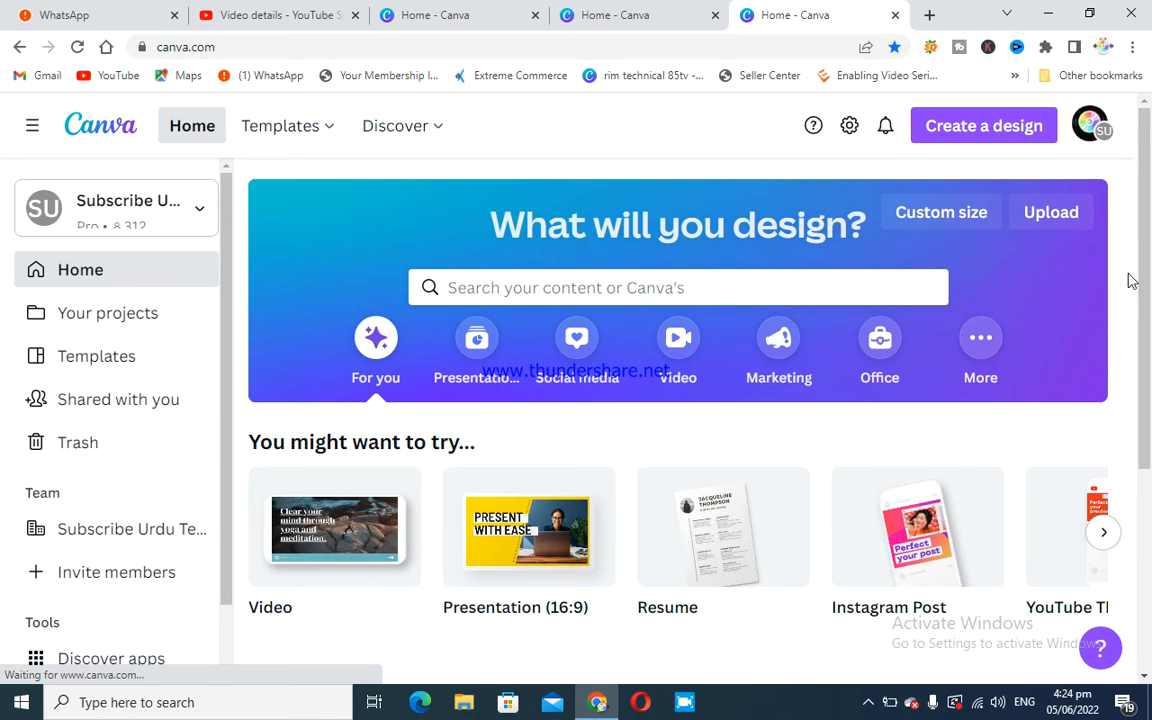
Create a blank YouTube Thumbnail design from the suggested design types.
drag(1147, 250, 1150, 375)
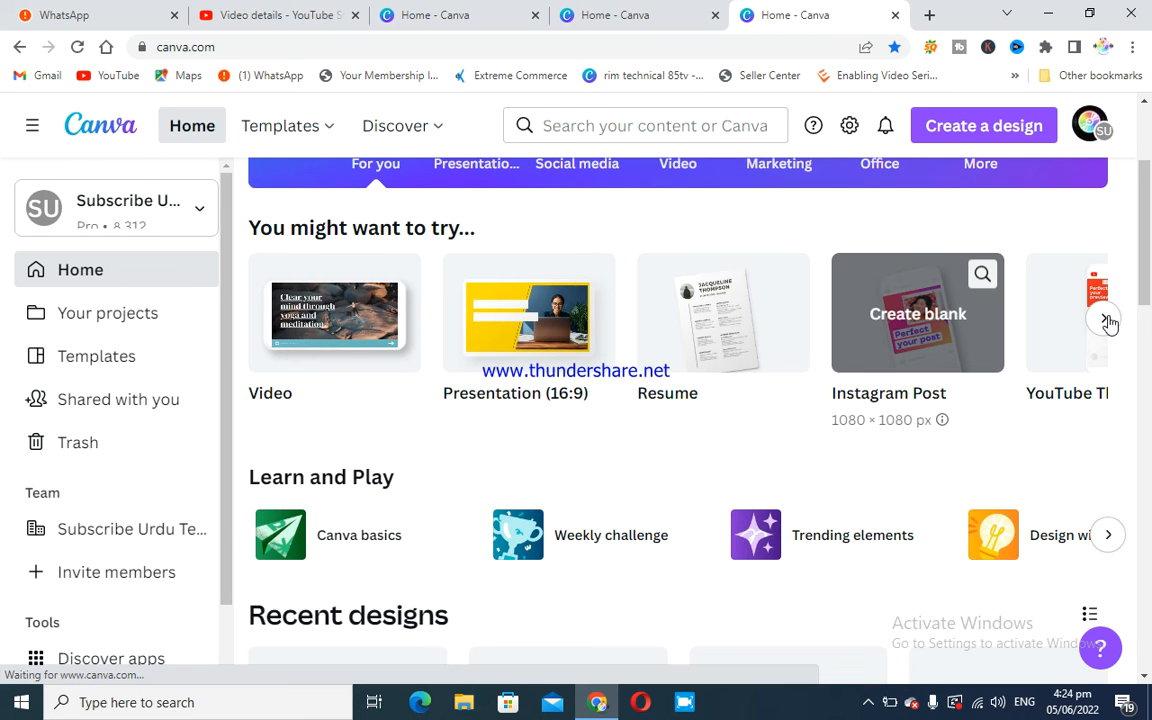
click(1105, 320)
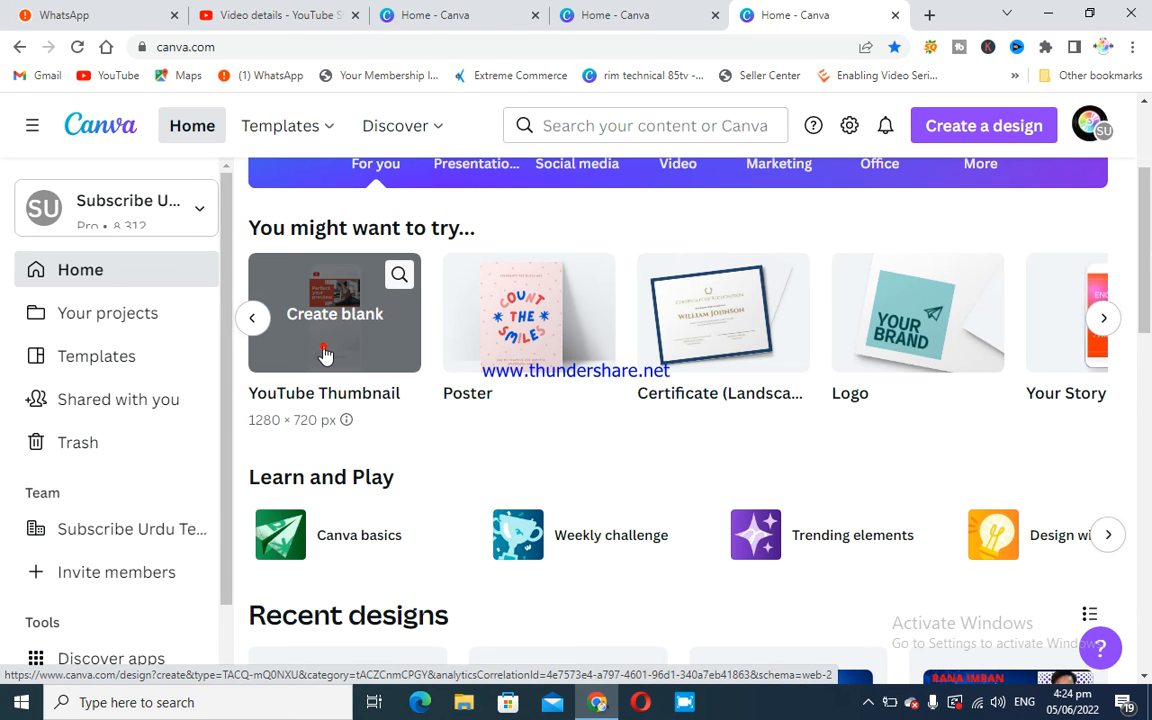
click(324, 352)
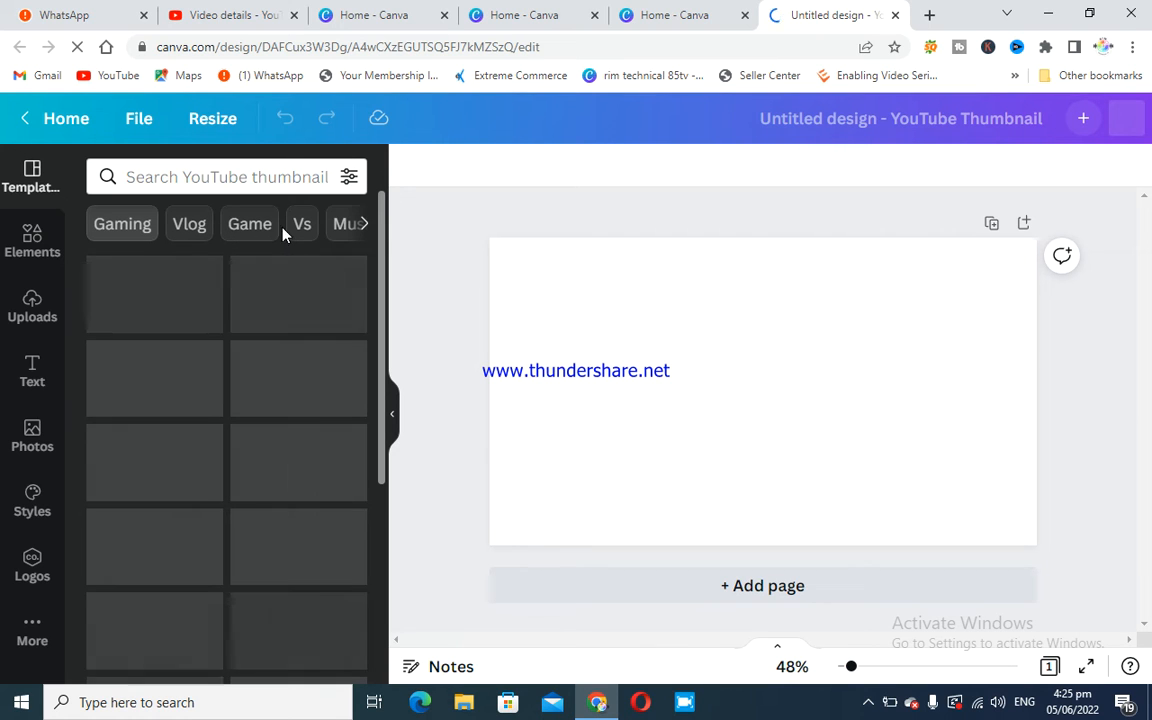
Apply the recently used "Multi Purpose YouTube Thumbnail" template to the blank page.
click(367, 224)
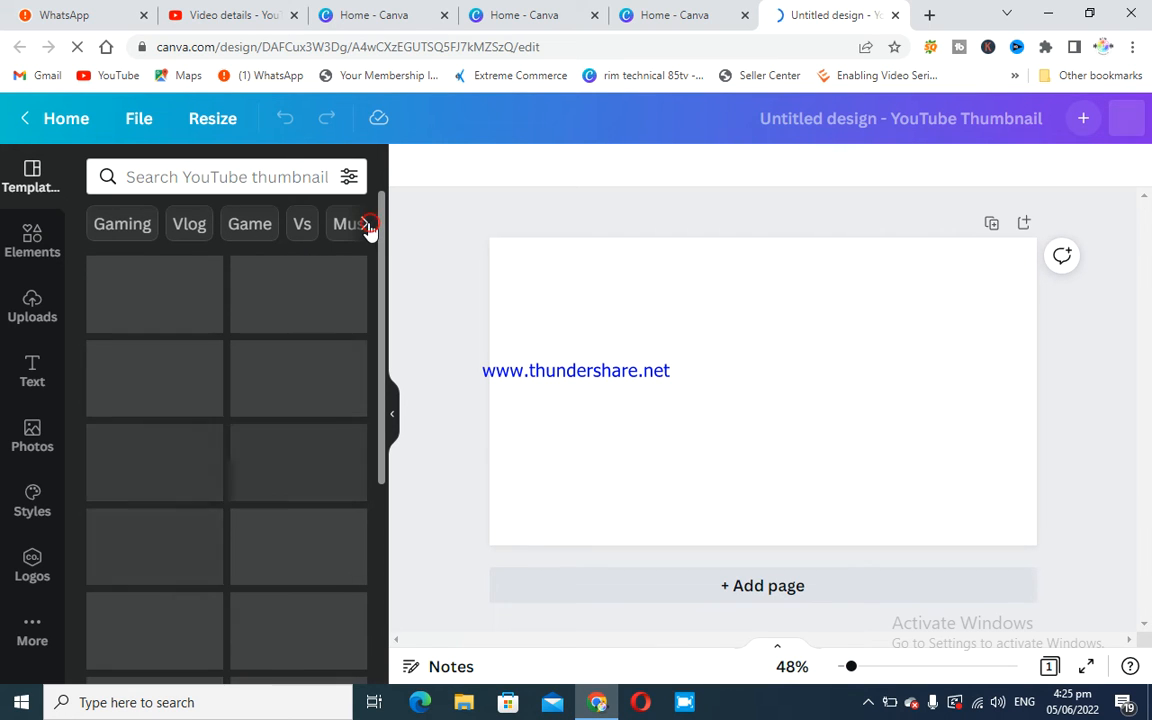
click(367, 224)
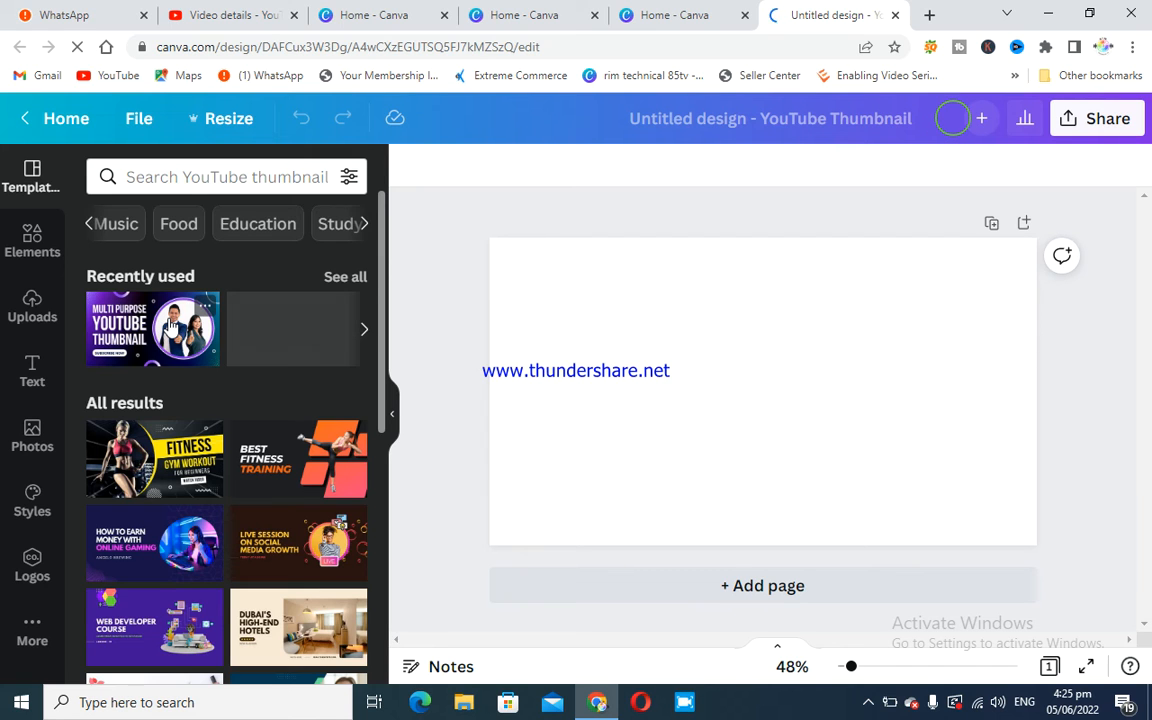
click(160, 310)
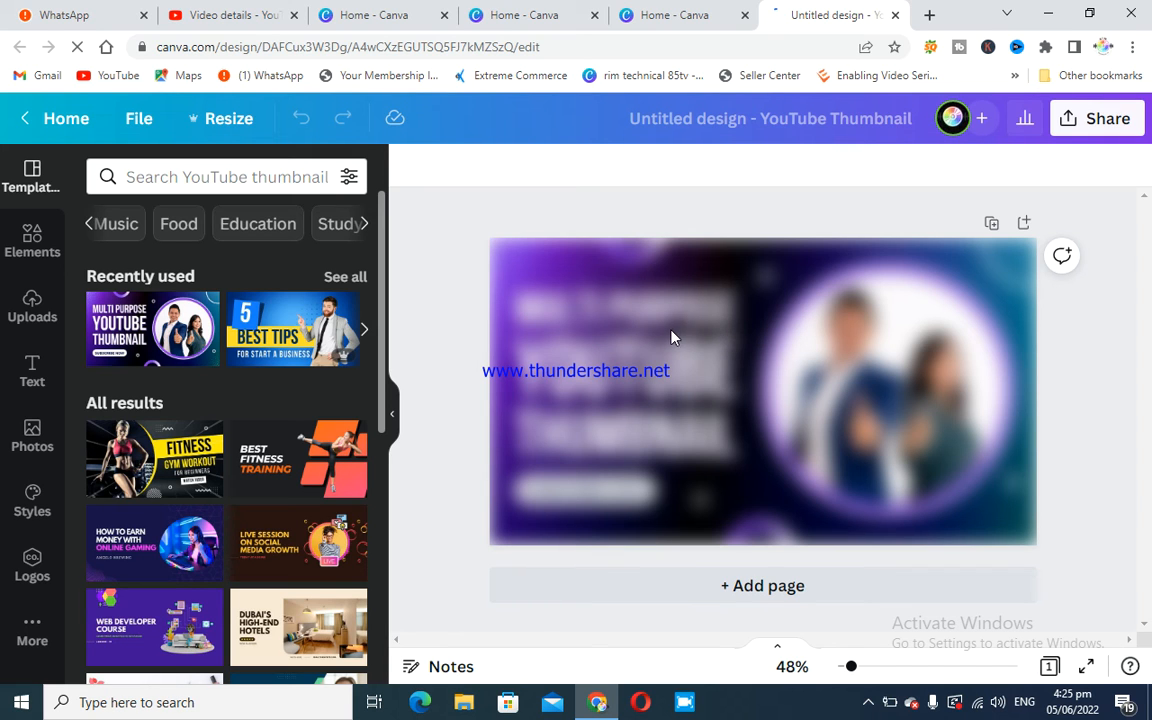
click(764, 357)
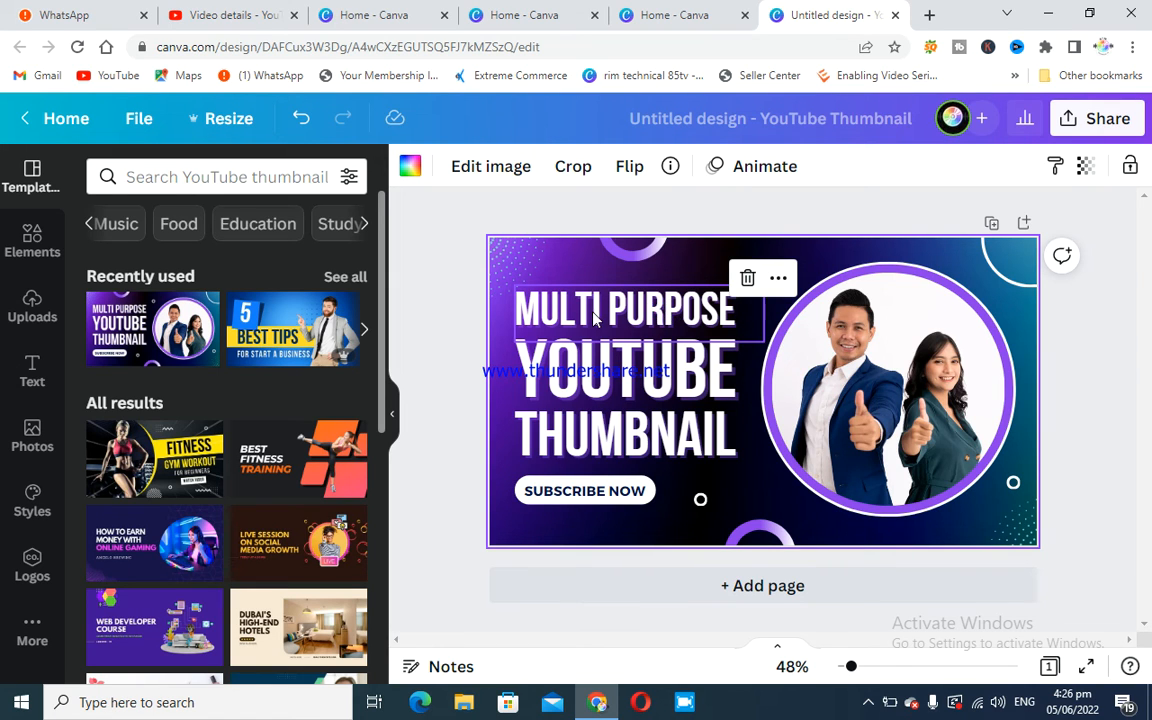
Replace the "MULTI PURPOSE" heading text with "RIM TECHNICAL 85TV".
double_click(745, 309)
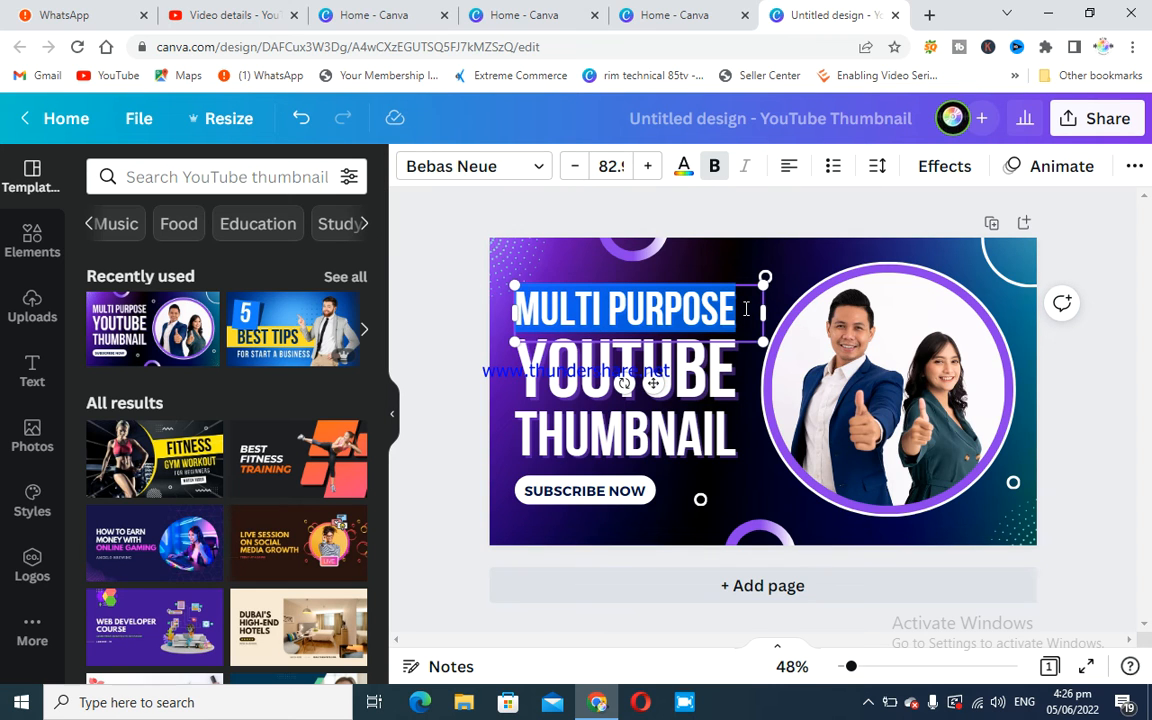
key(BackSpace)
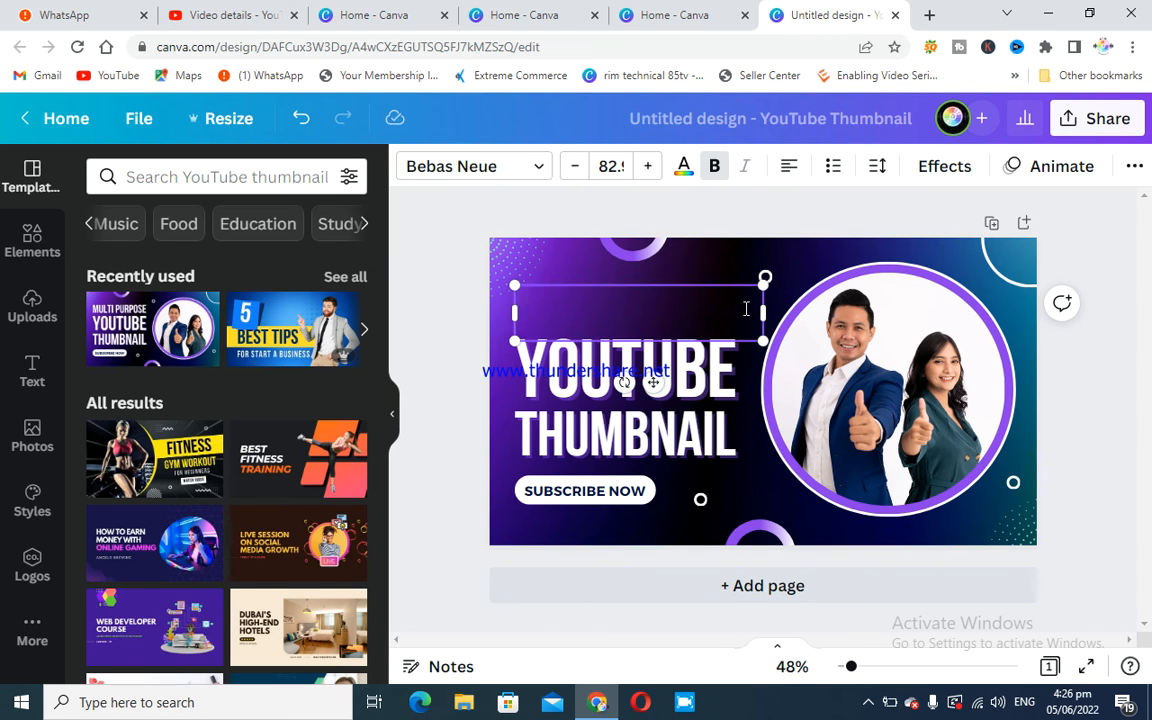
text(RIM)
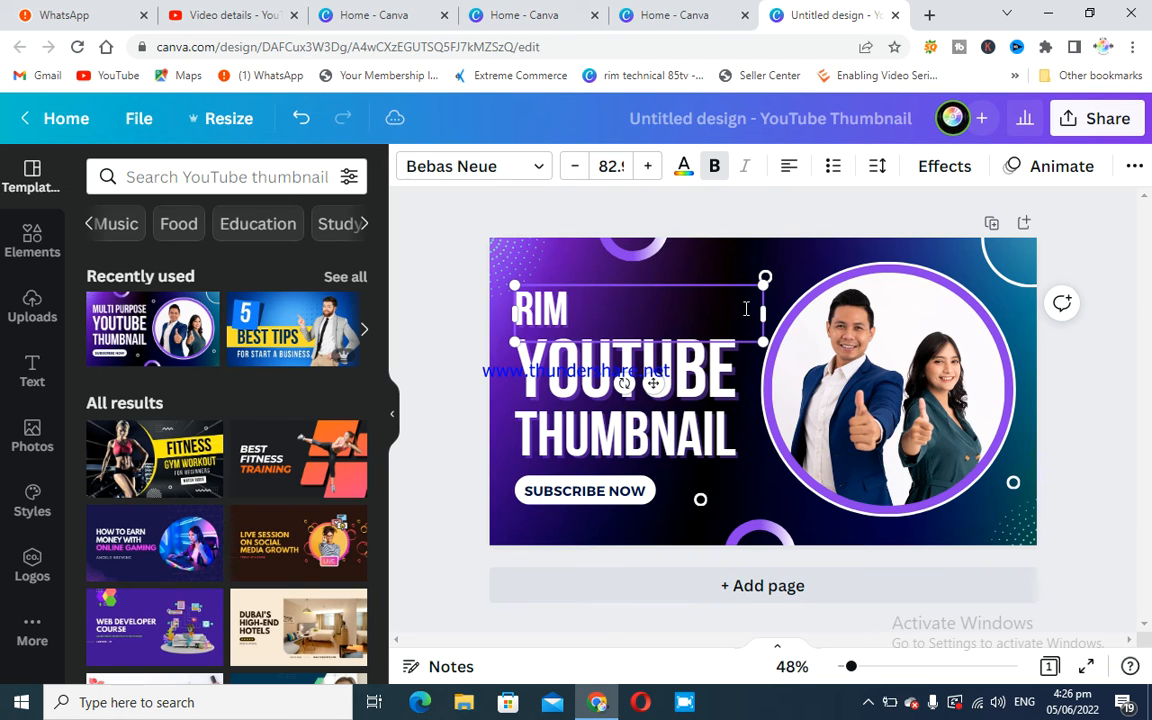
text( TECHNICAL)
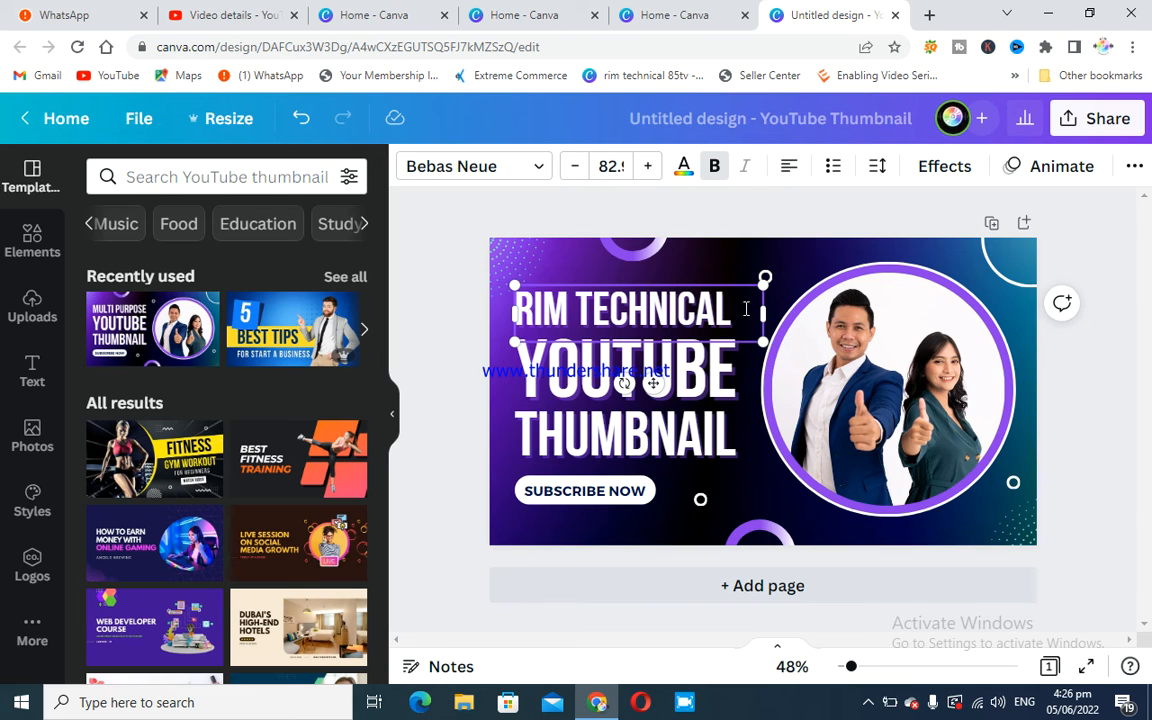
key(Return)
text(85tv)
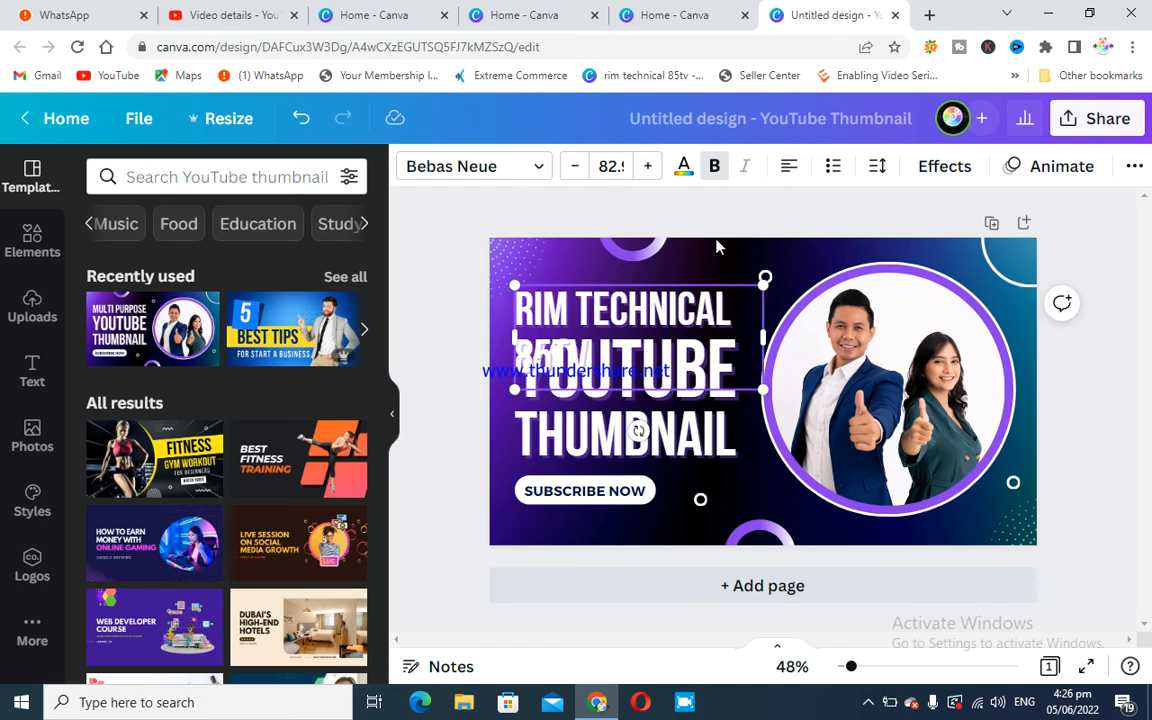
Set the font size of the "RIM TECHNICAL 85TV" heading to 48.
click(575, 166)
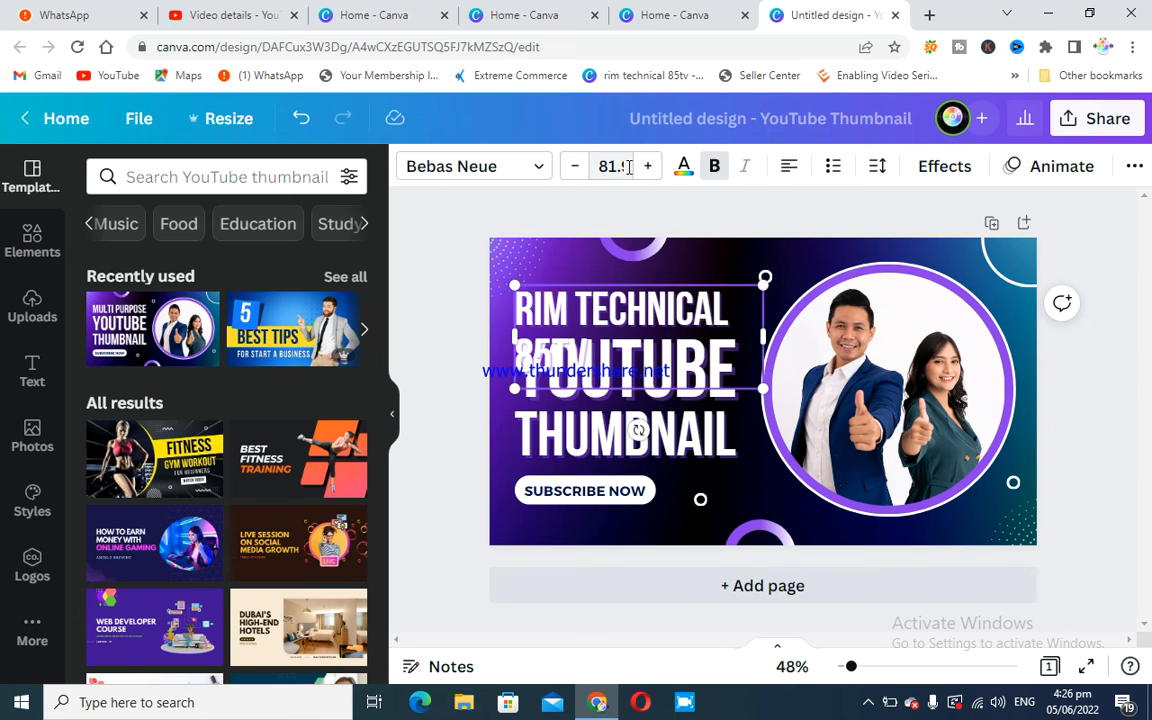
click(610, 168)
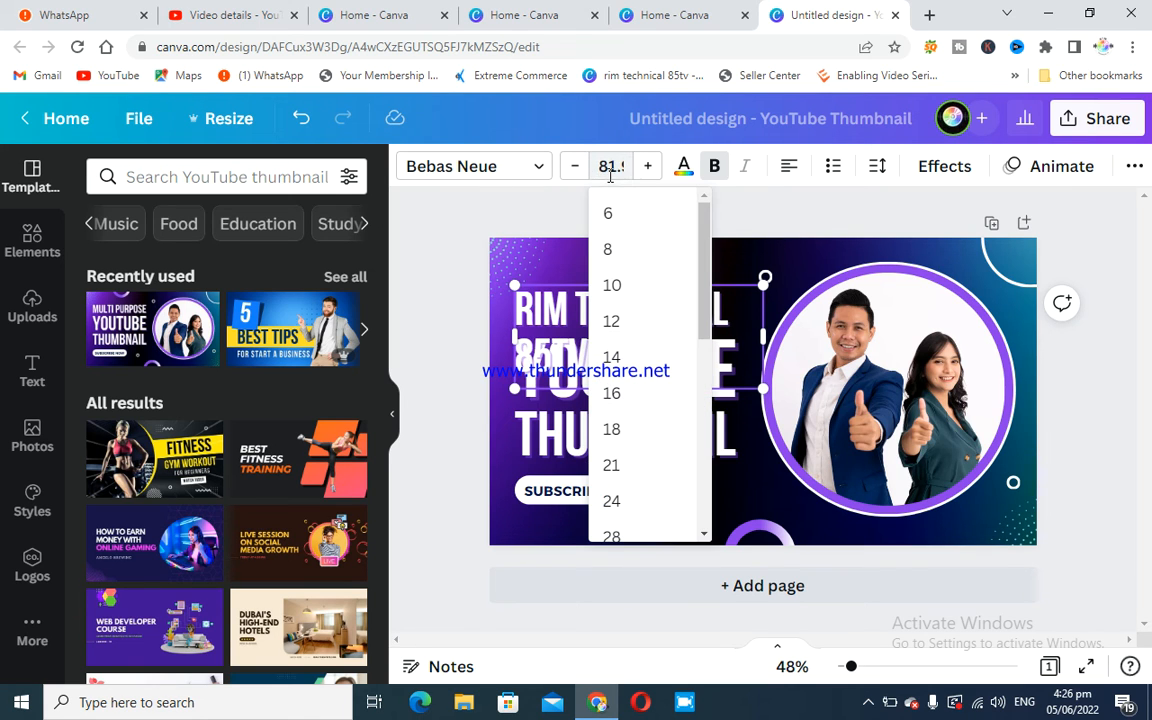
click(611, 501)
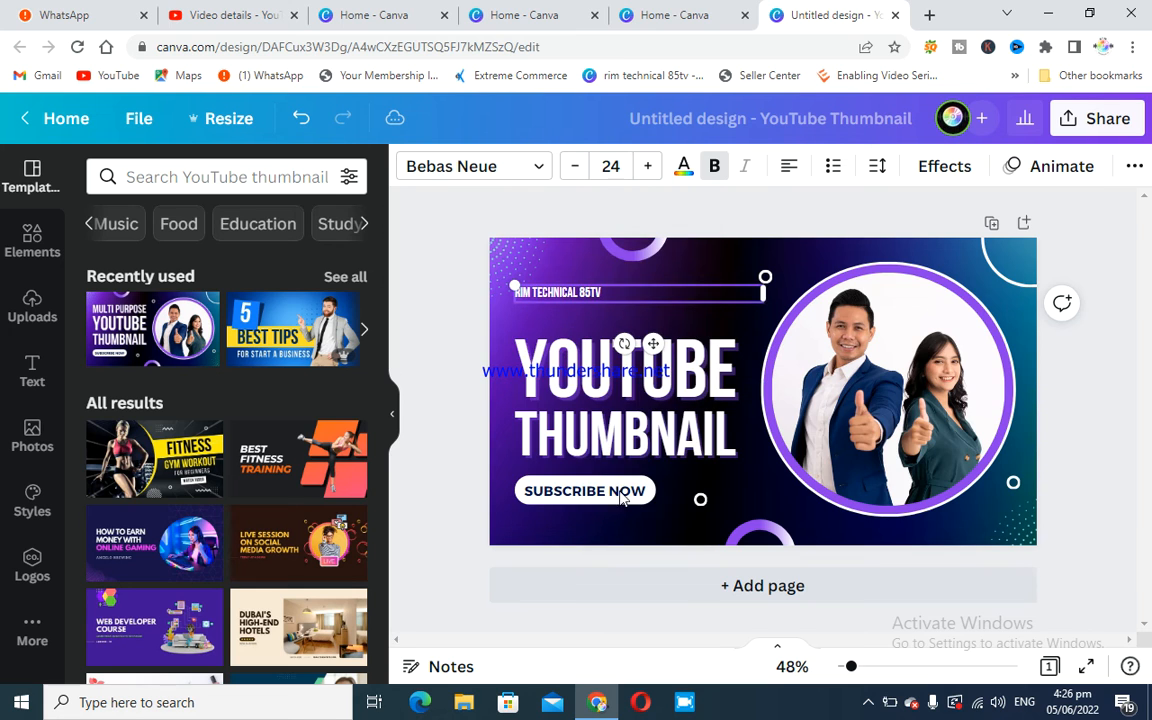
click(612, 166)
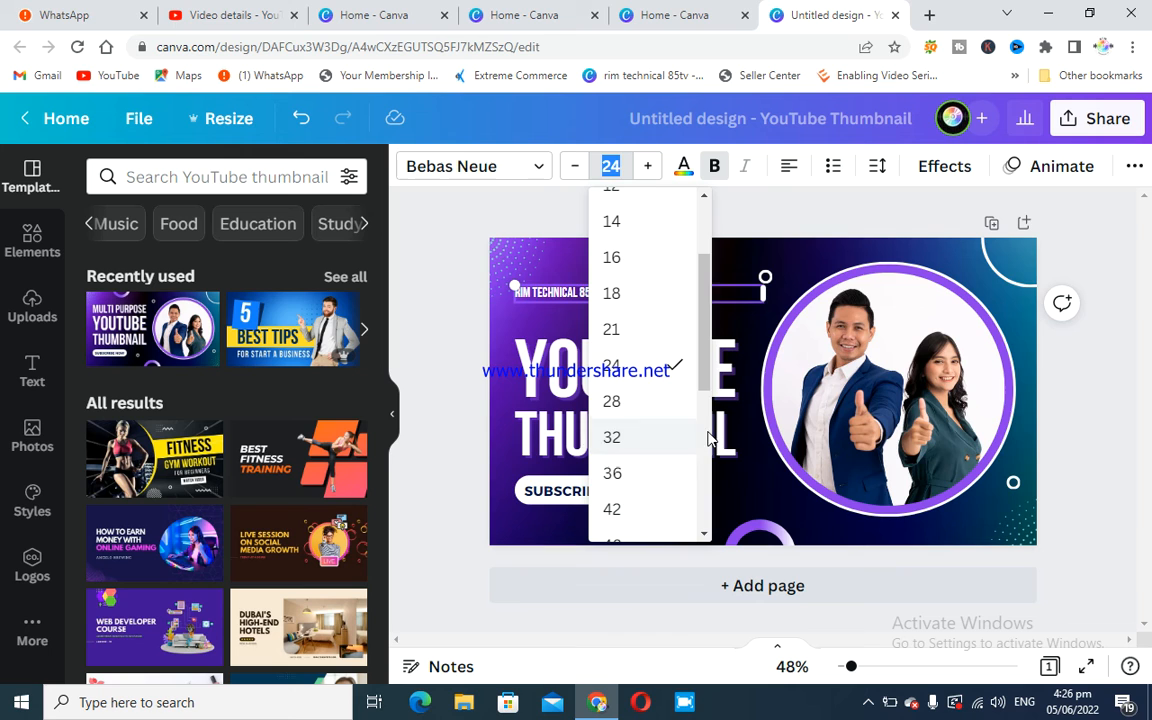
scroll(626, 440, down, 1)
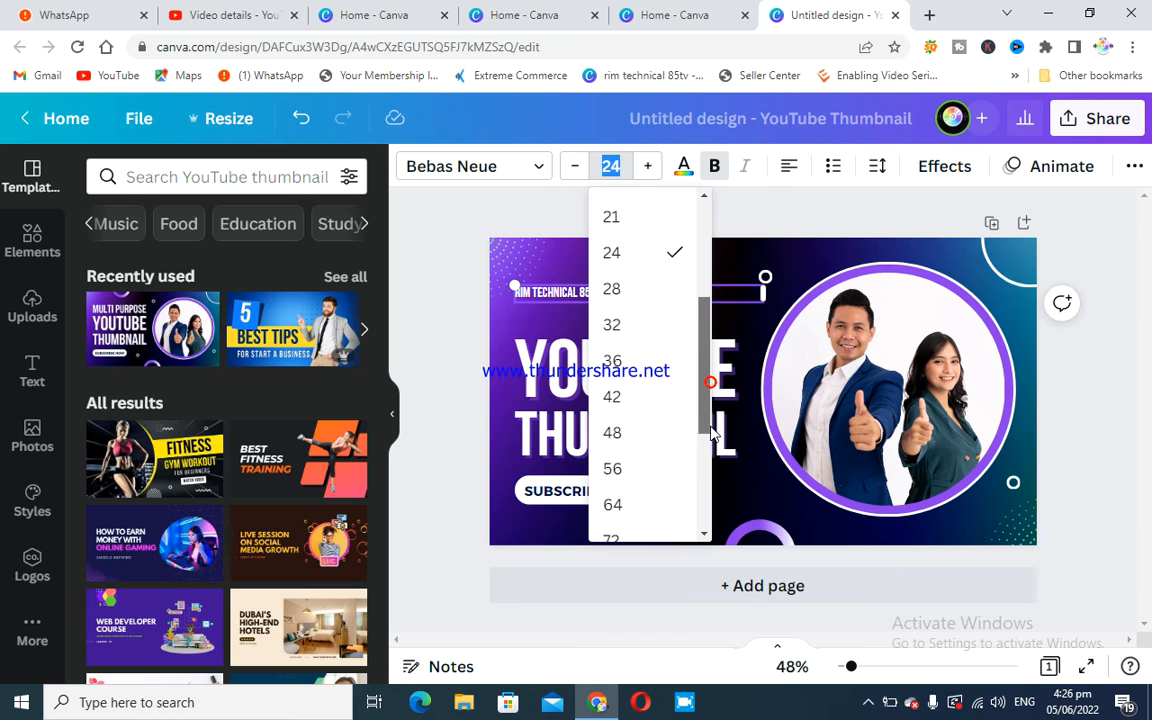
click(617, 433)
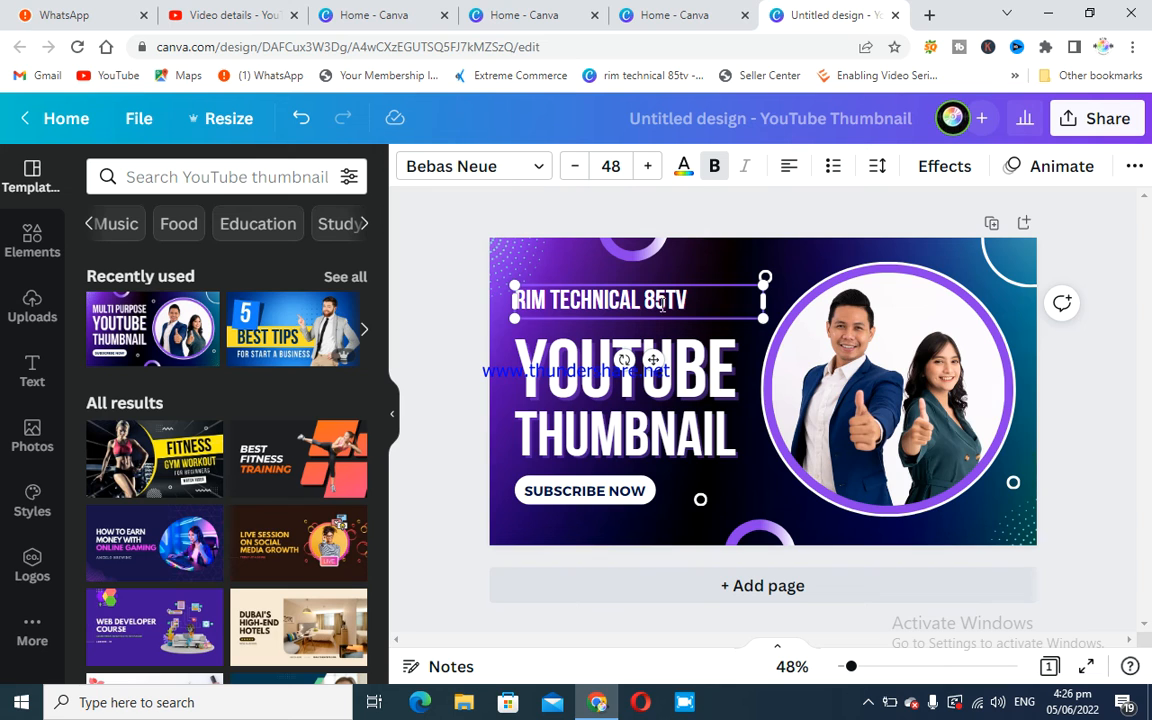
Colour the "RIM TECHNICAL 85TV" heading with the custom red #BF1717.
click(684, 169)
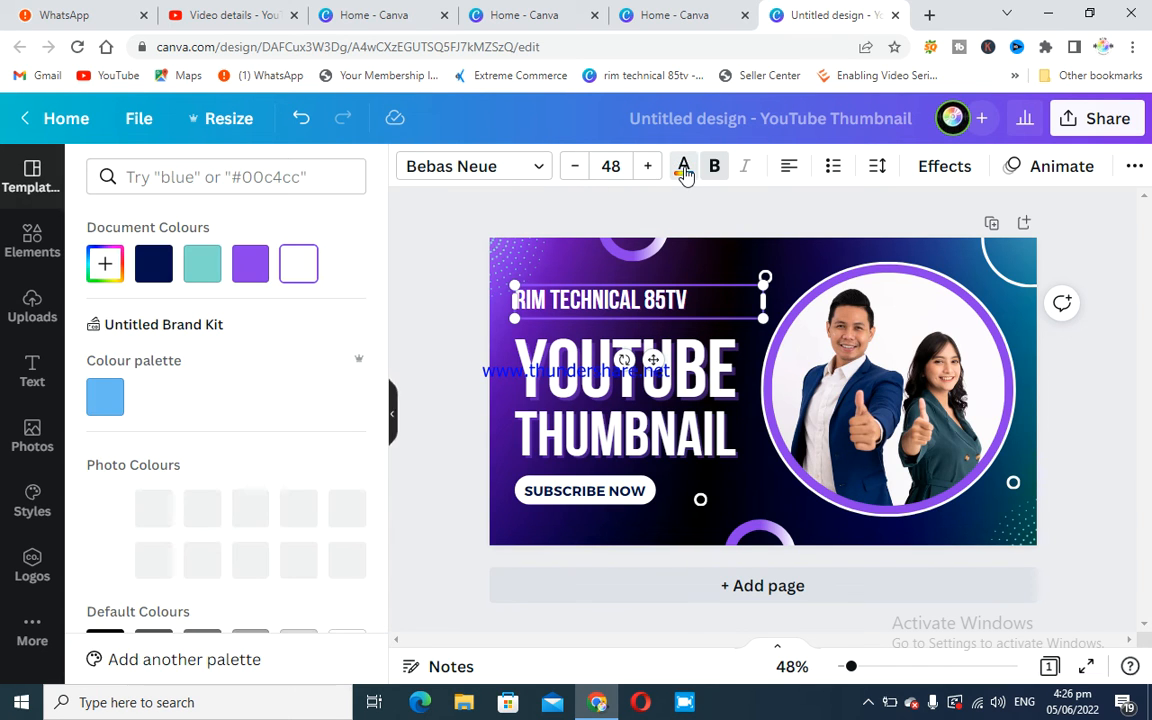
click(106, 264)
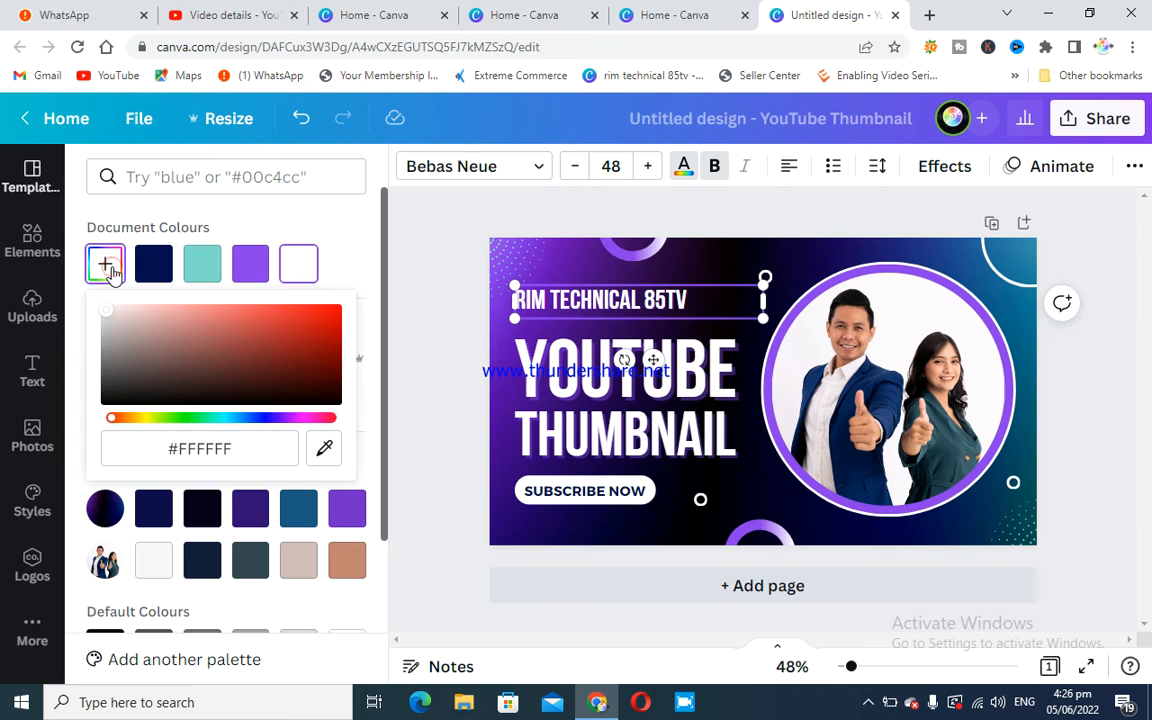
click(313, 331)
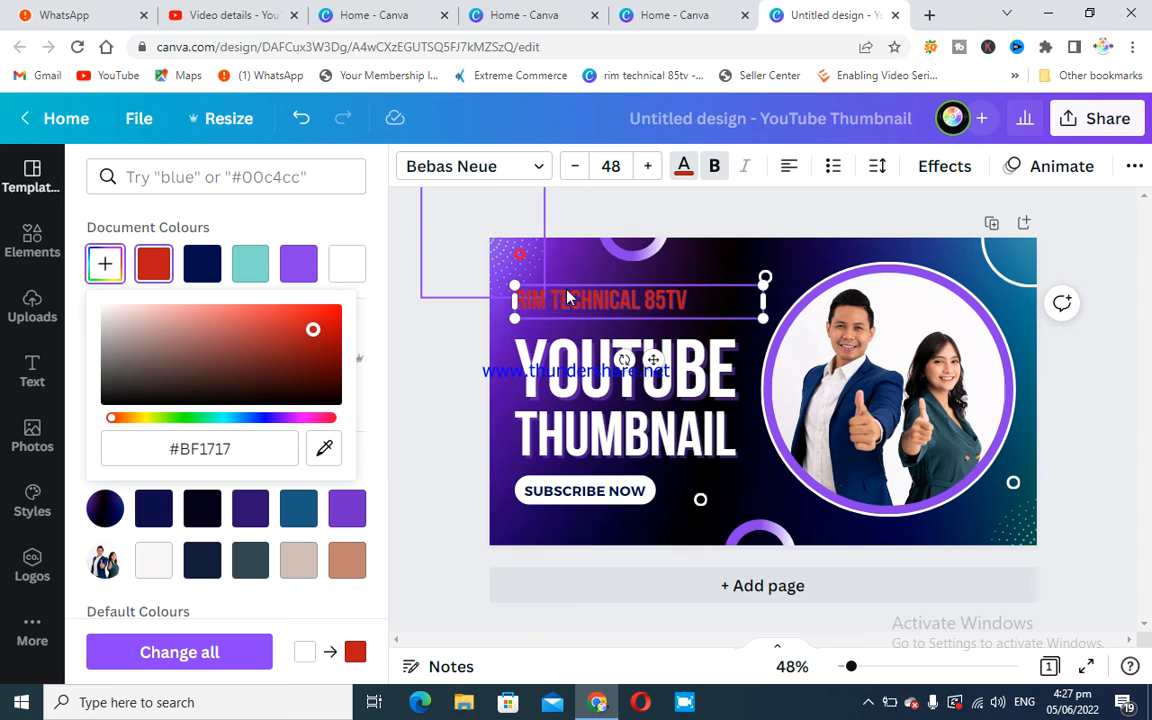
click(637, 333)
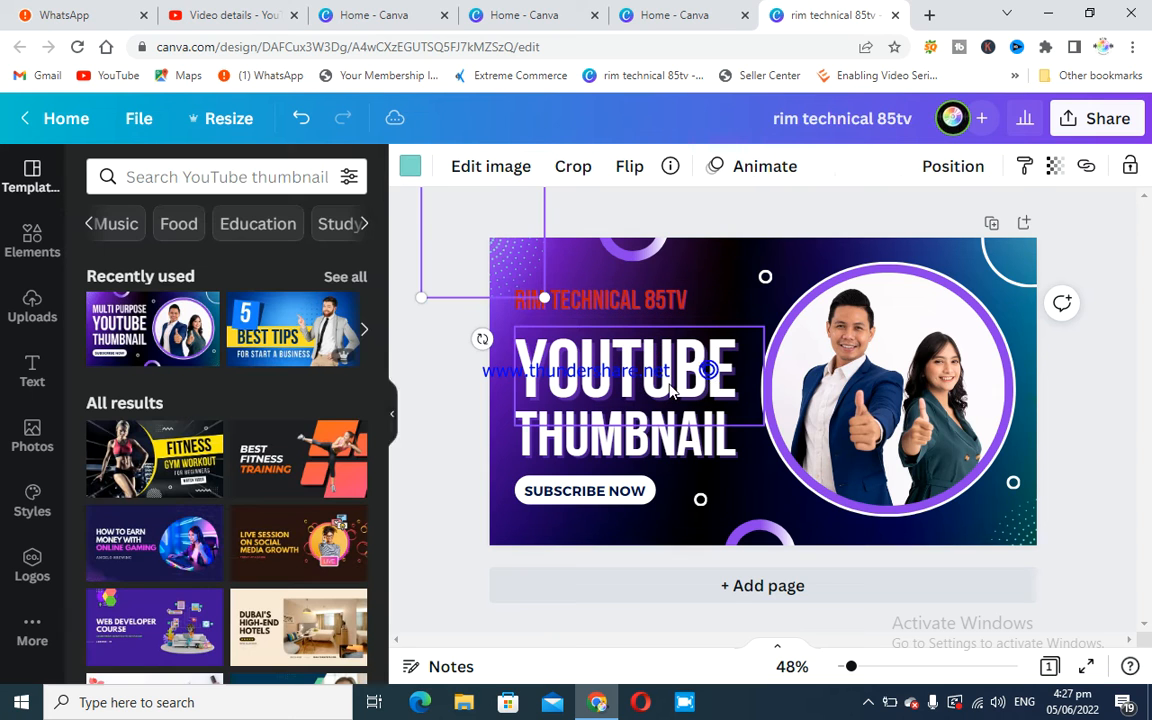
Replace the large "YOUTUBE" text with "HOW TO GROW YOUTUBE CHANNEL" at font size 48.
double_click(626, 388)
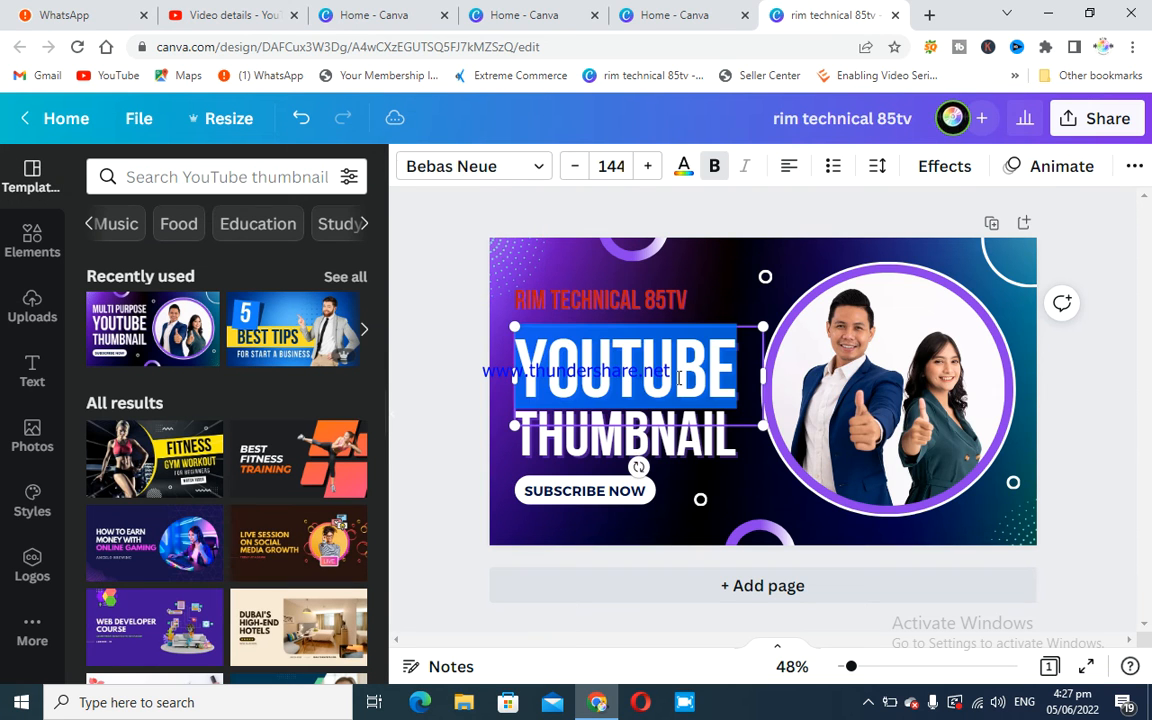
key(BackSpace)
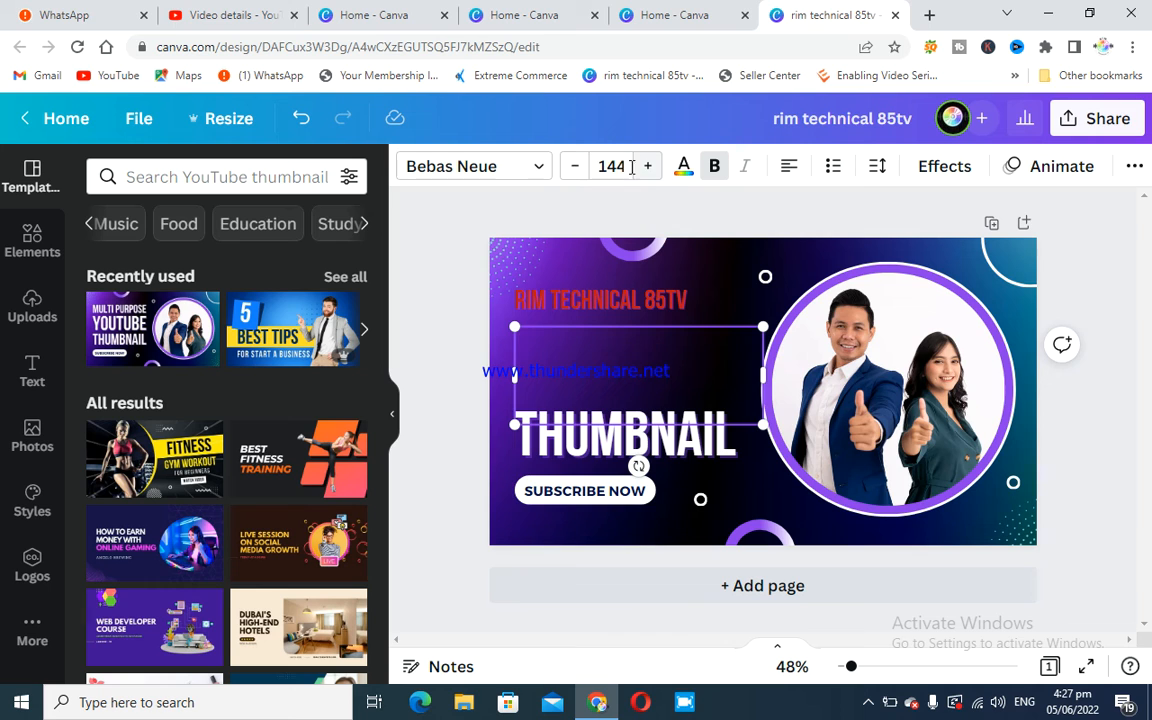
click(621, 165)
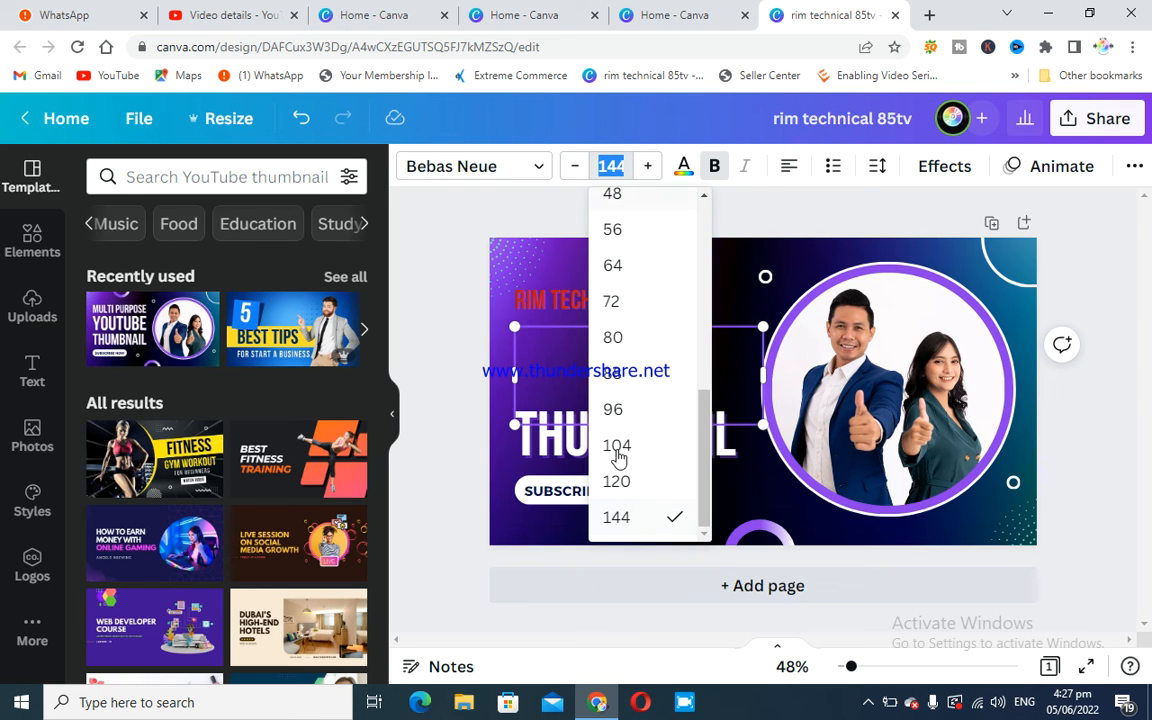
click(630, 195)
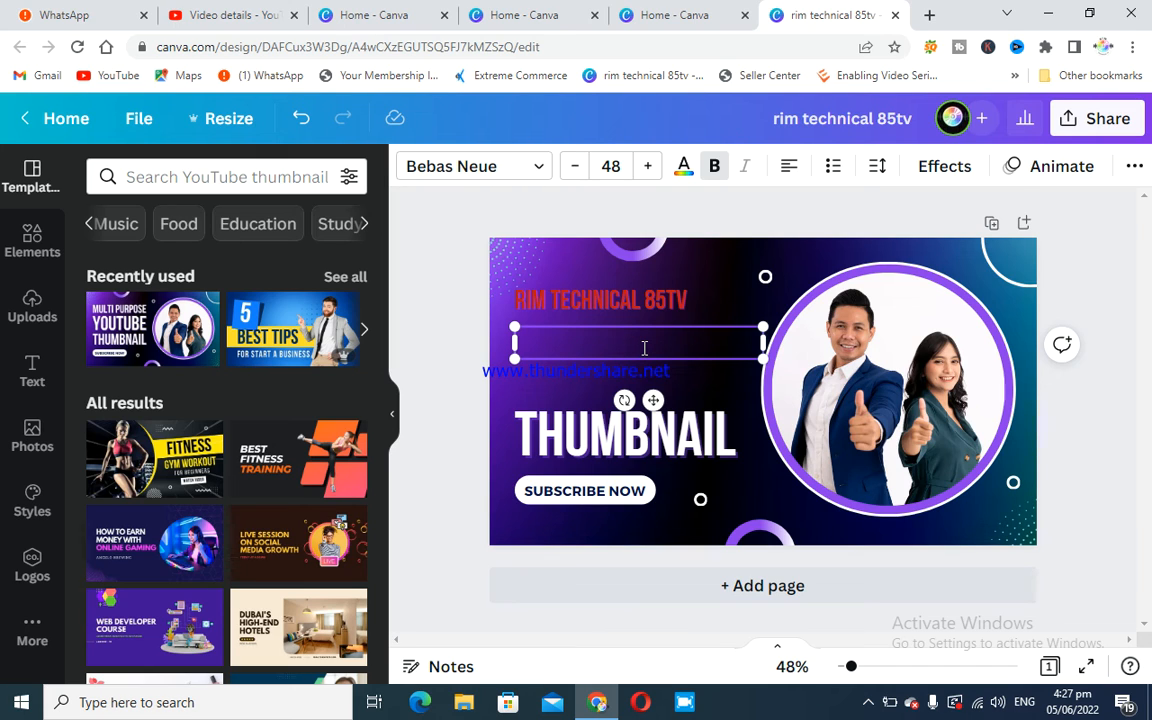
text(OW TO G)
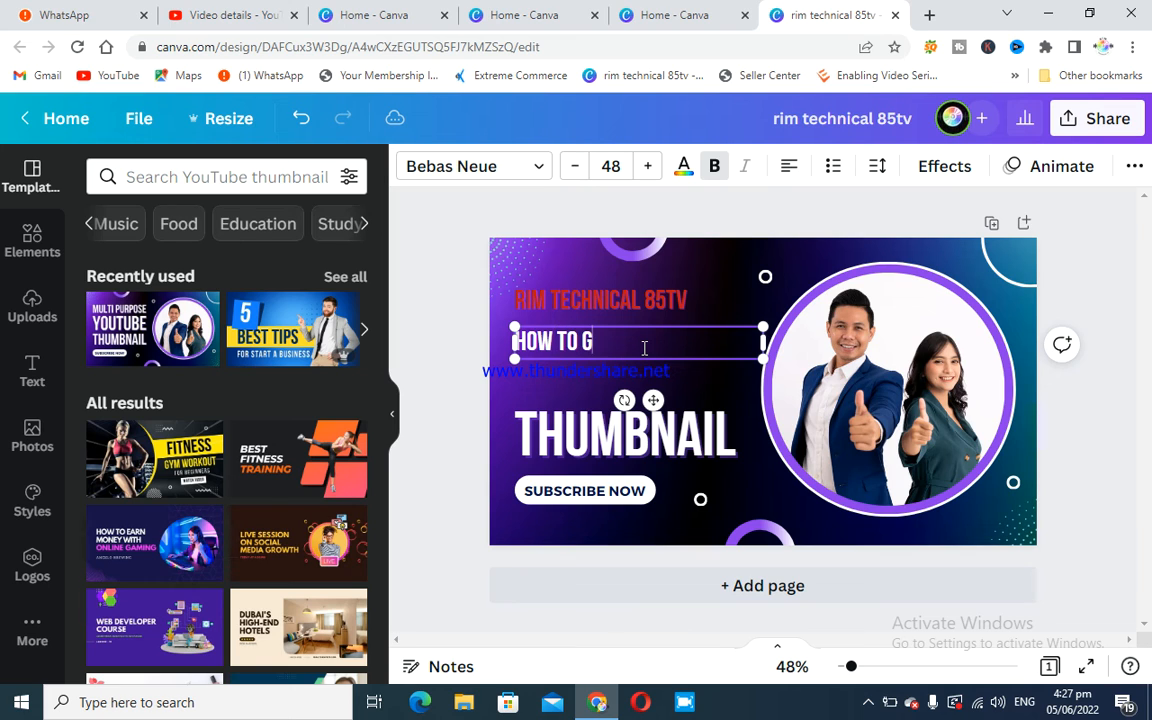
text(ROW YOUTUBE CHAB)
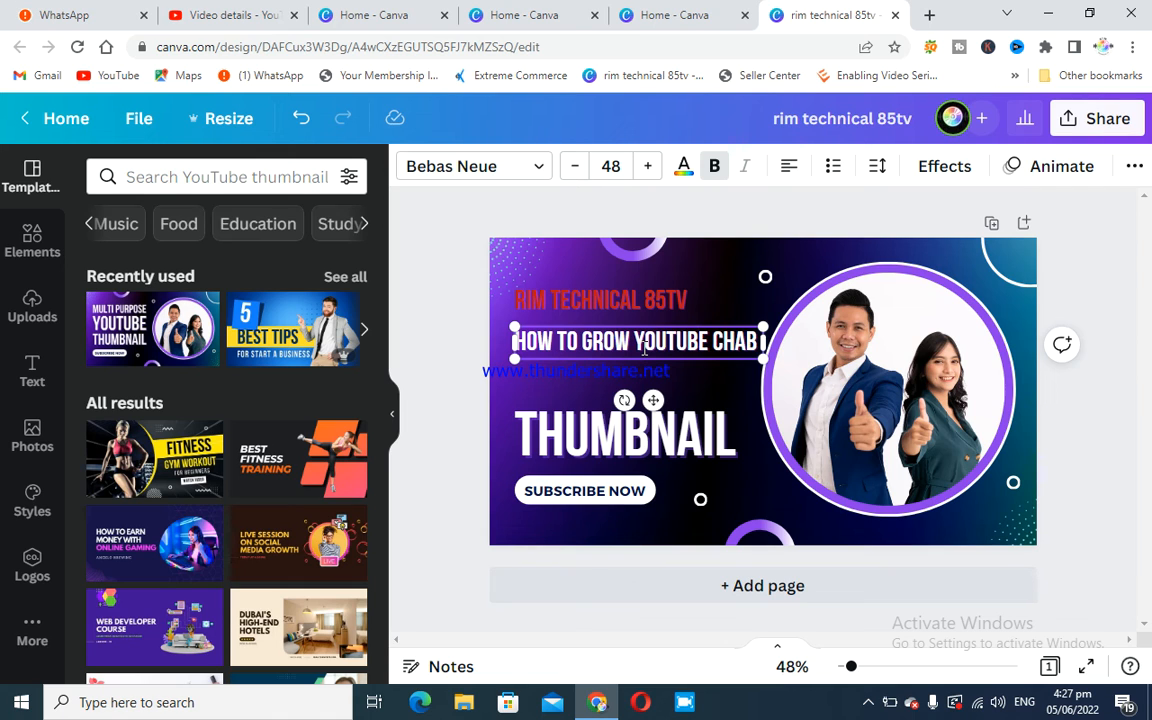
key(BackSpace)
text(NNEL)
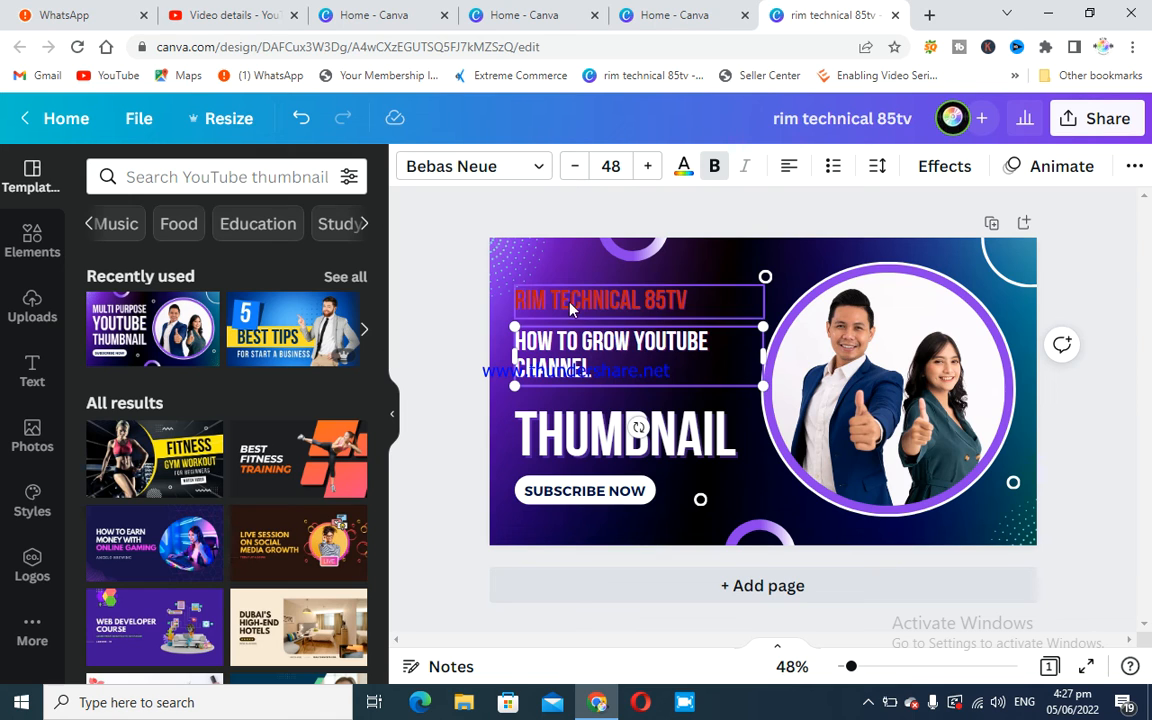
Widen the "HOW TO GROW YOUTUBE CHANNEL" text box on both sides so the text fits on one line.
drag(513, 364, 499, 364)
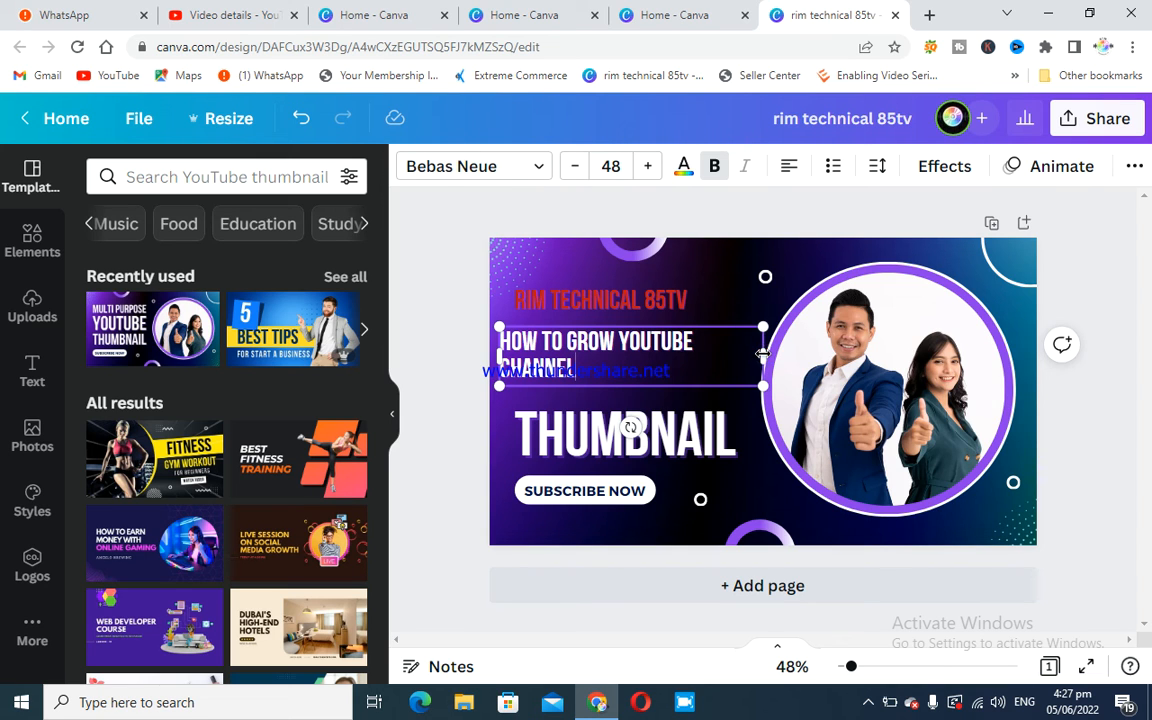
click(762, 355)
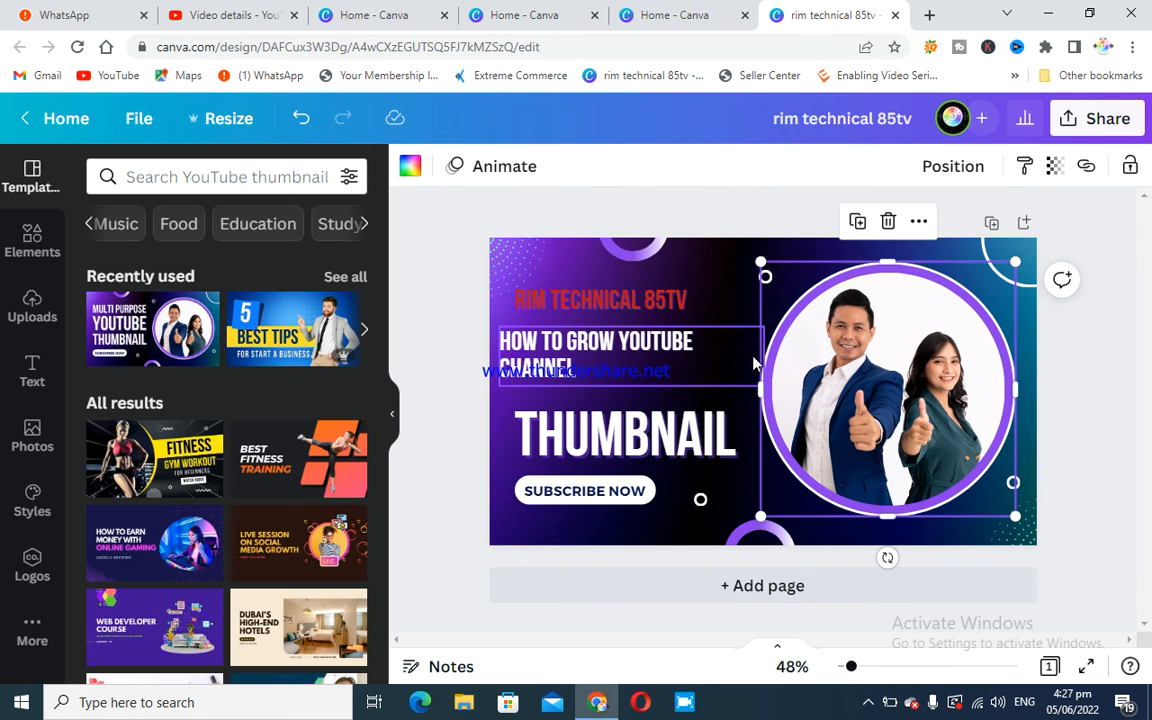
click(755, 364)
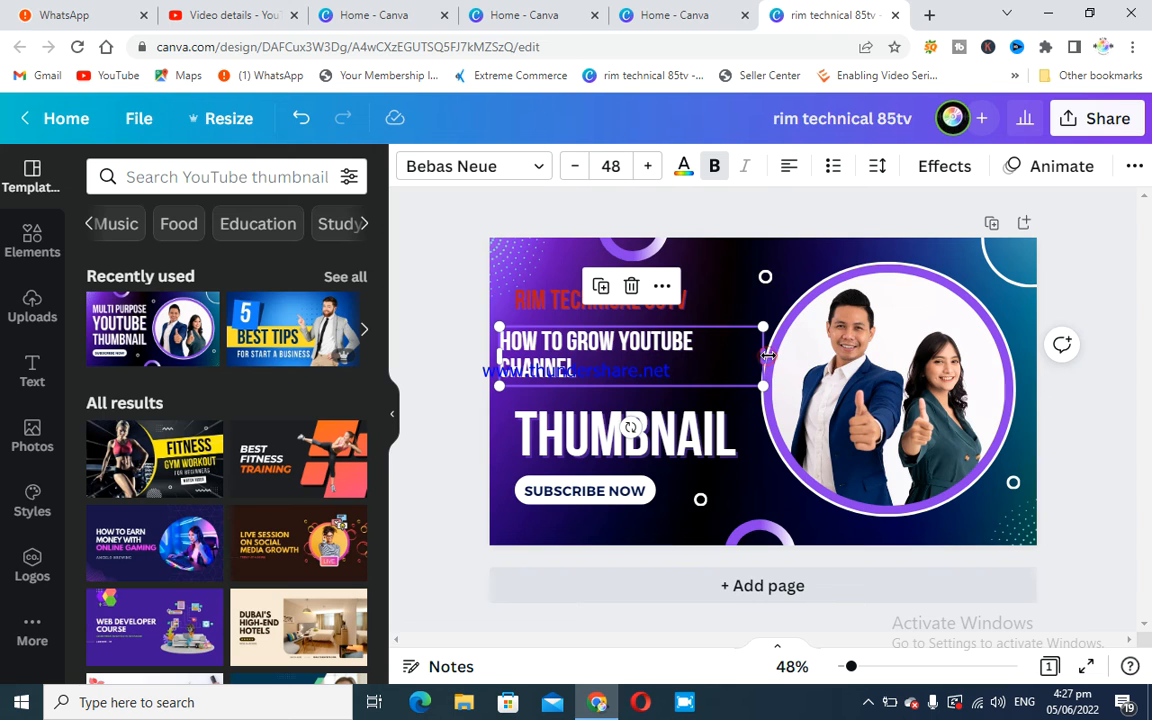
drag(767, 355, 795, 345)
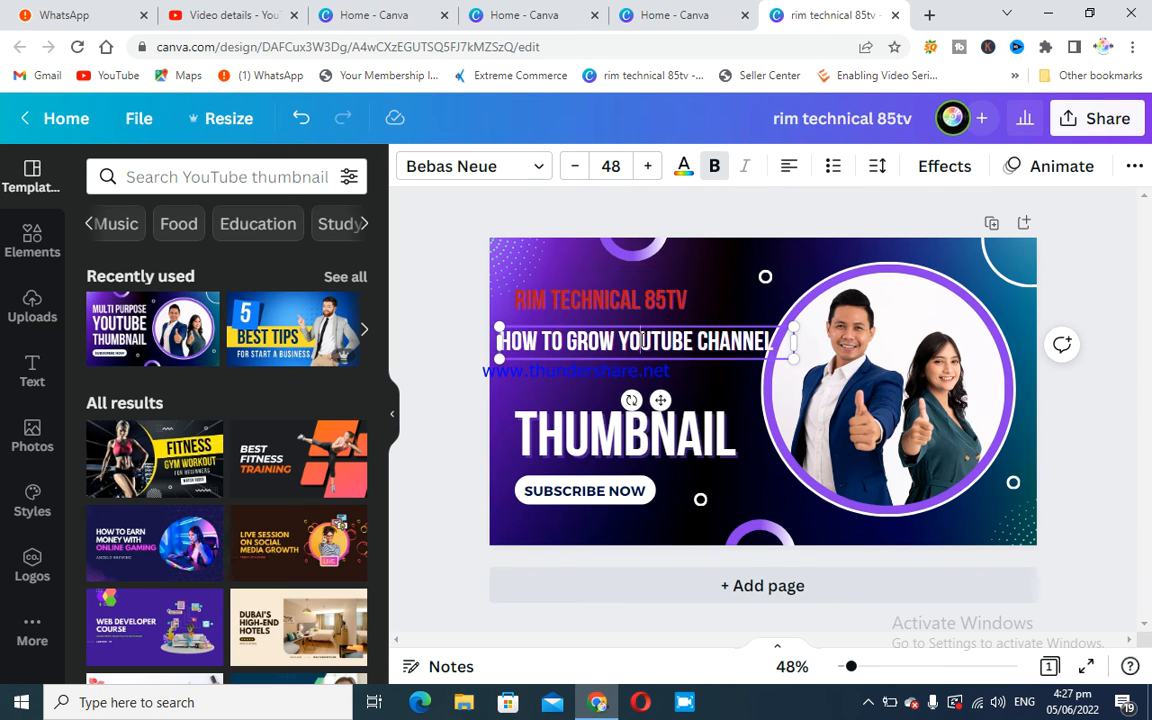
Colour the "HOW TO GROW YOUTUBE CHANNEL" text yellow from the default colours.
click(683, 170)
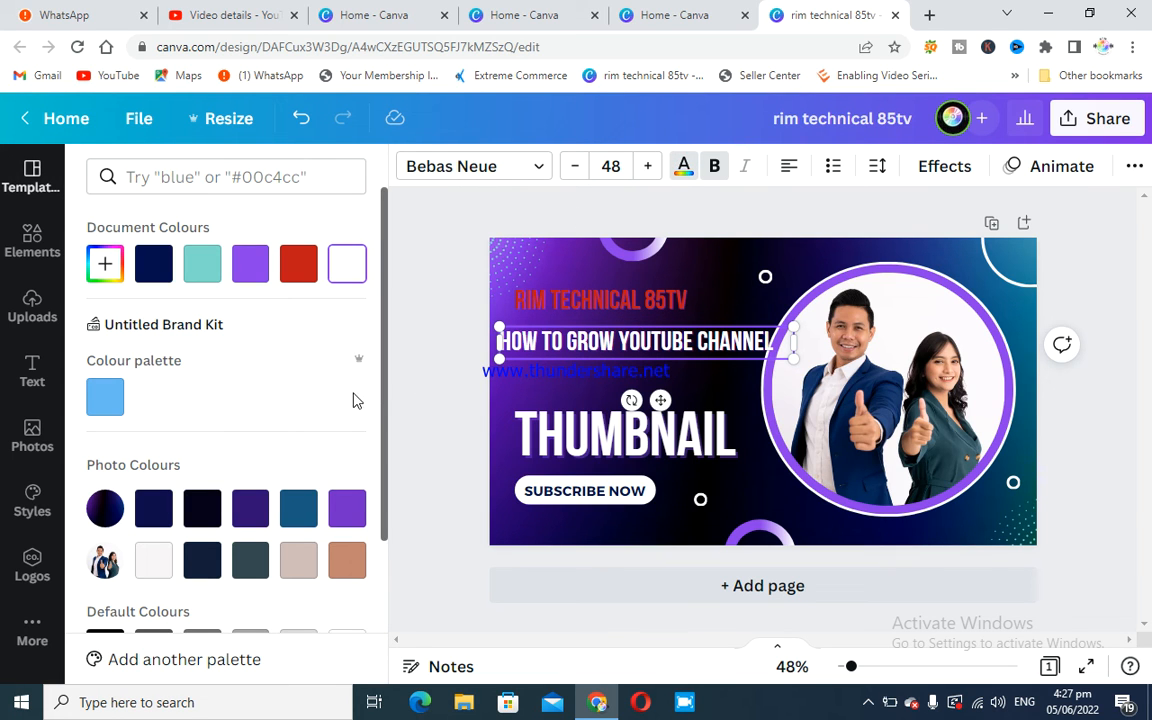
drag(389, 372, 386, 560)
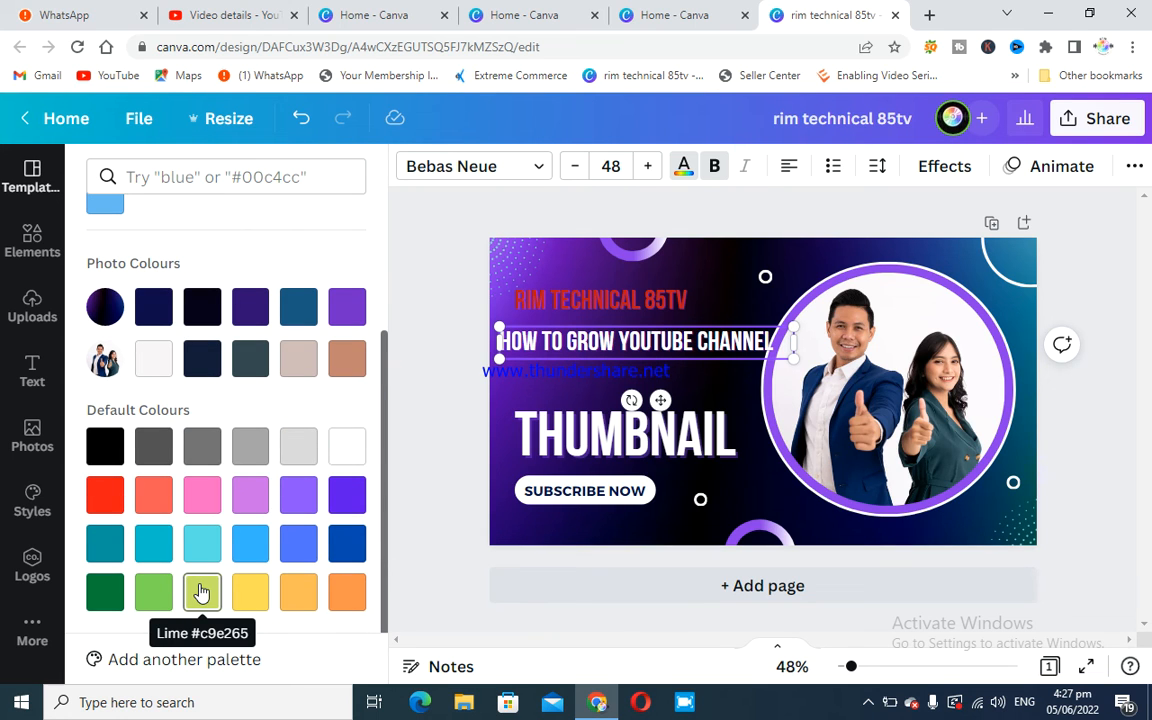
click(201, 592)
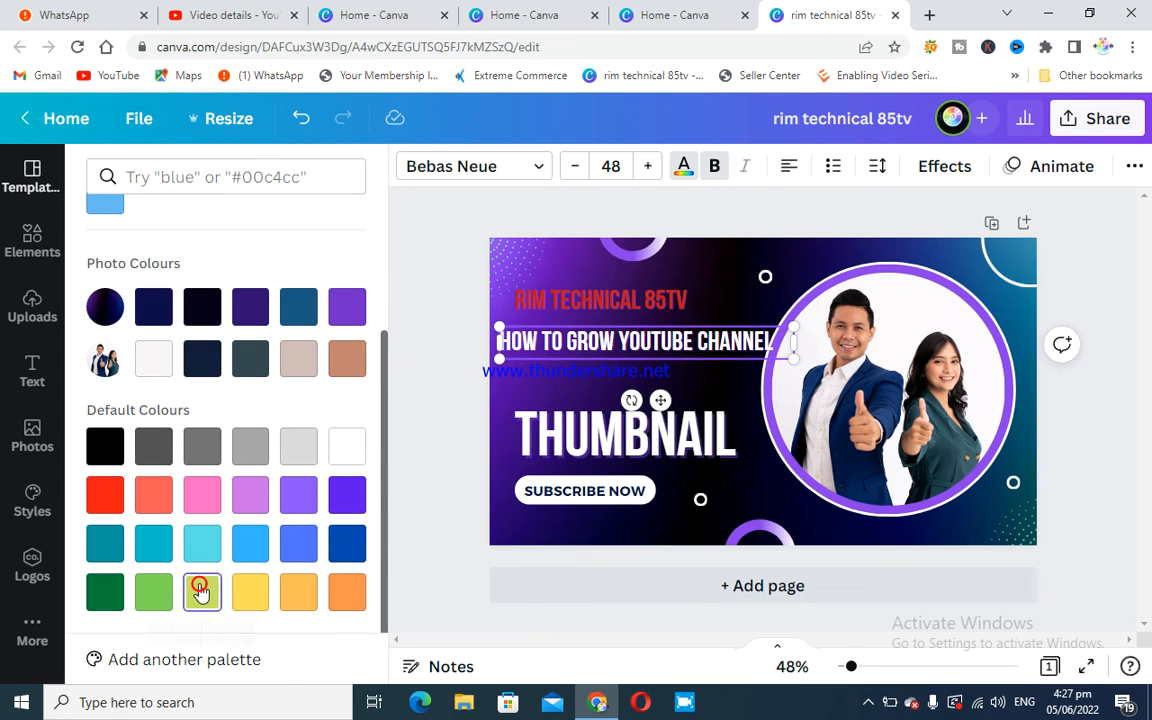
click(103, 592)
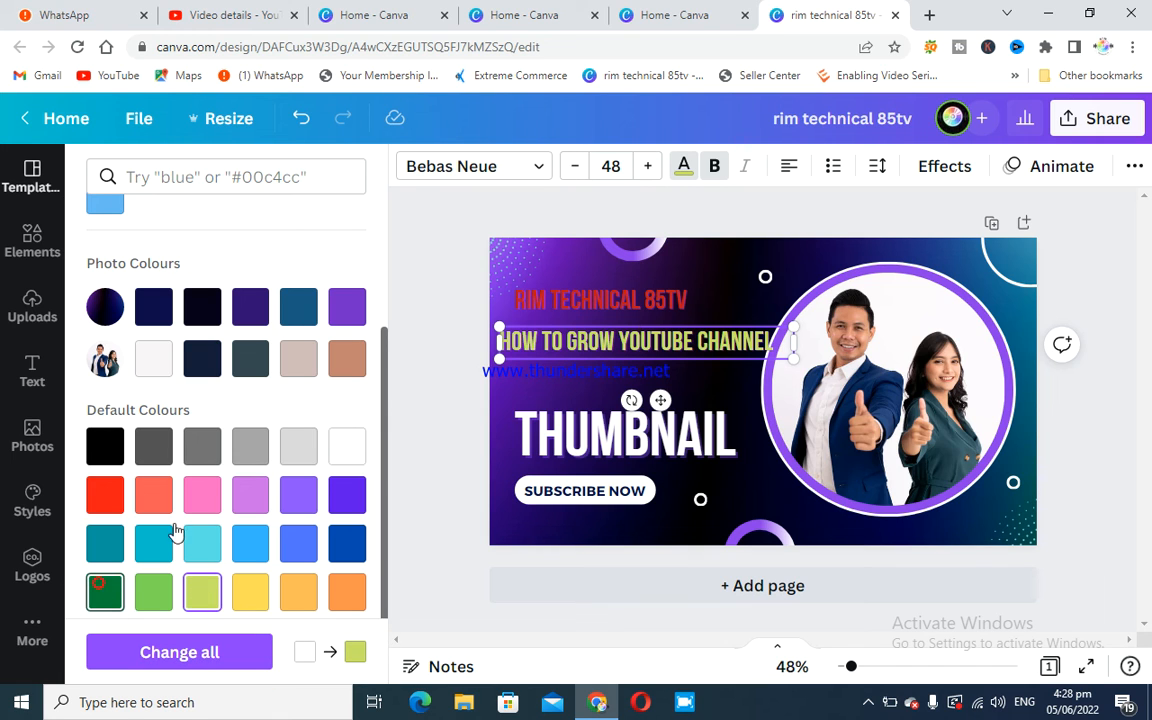
click(245, 597)
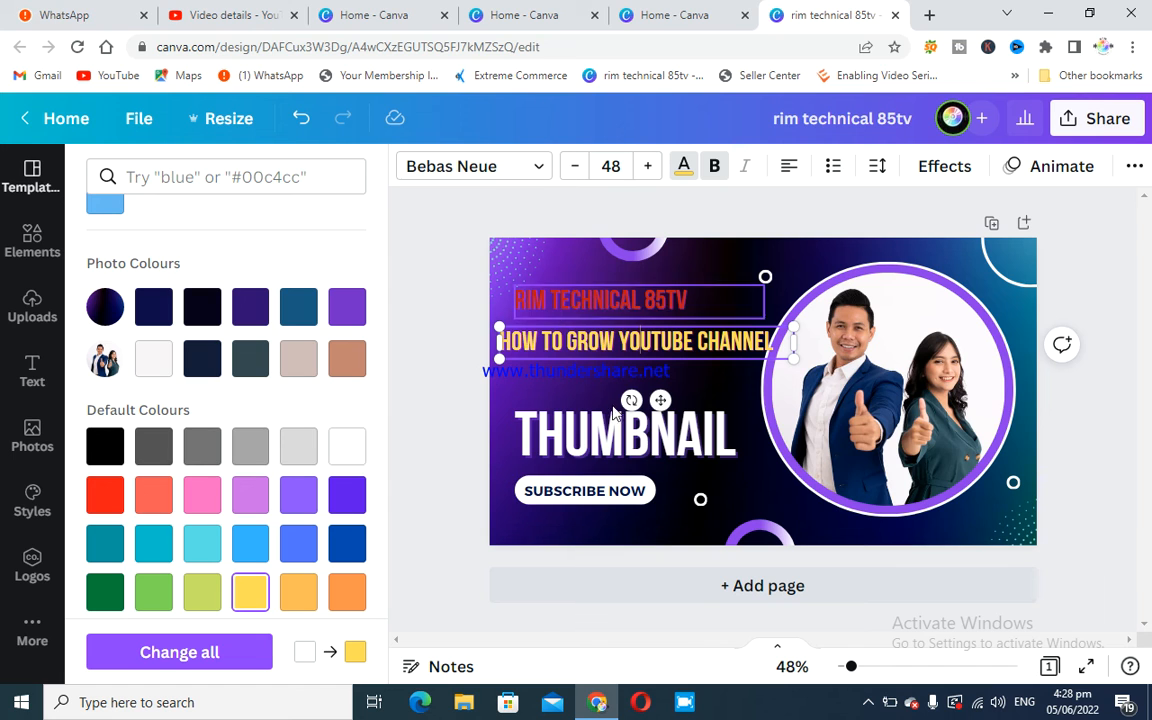
Clear the large "THUMBNAIL" text and set that text box's font size to 48.
click(635, 445)
double_click(636, 445)
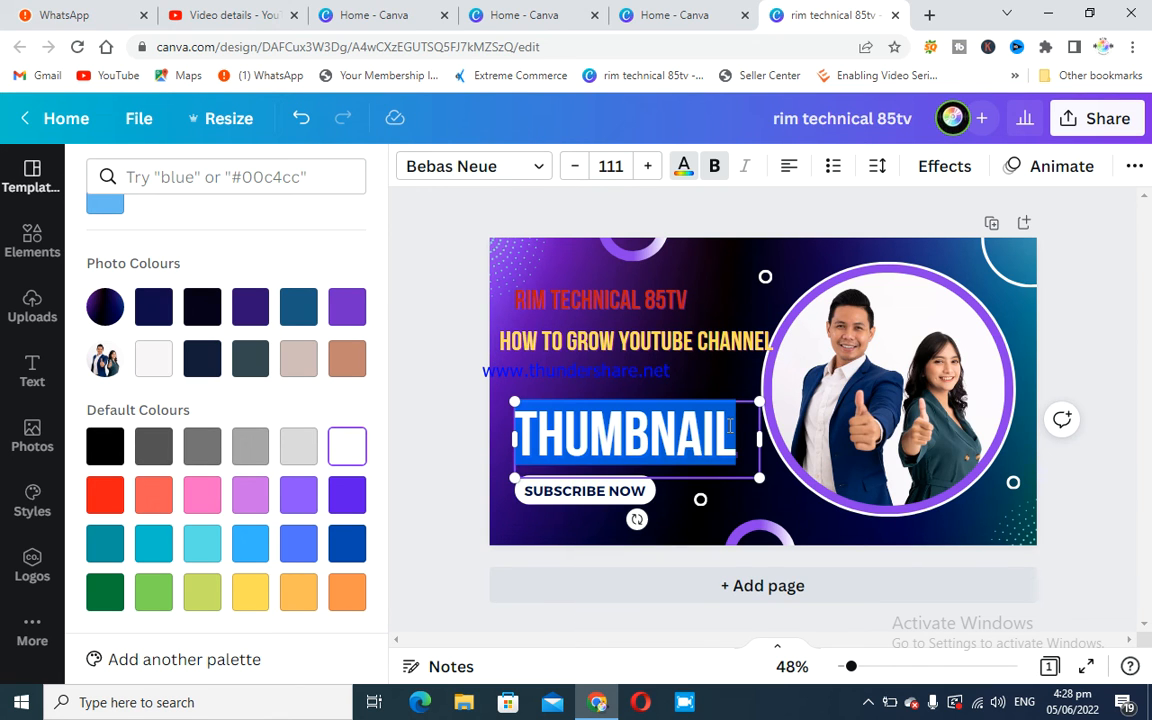
key(BackSpace)
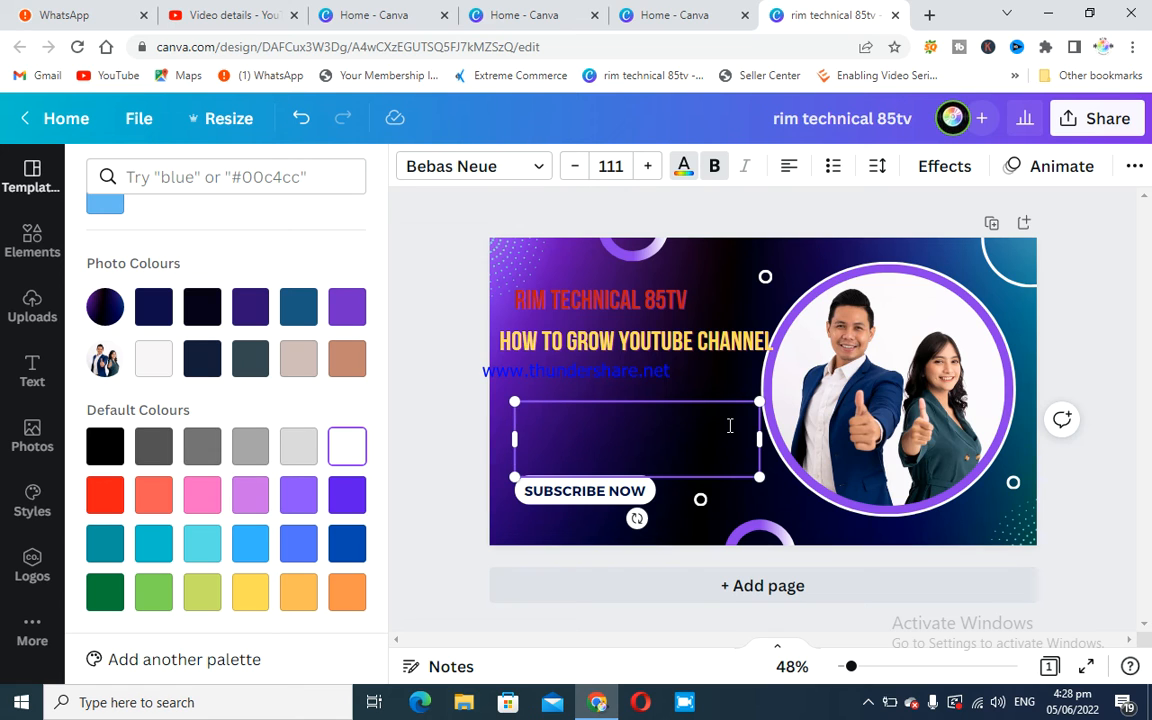
click(630, 170)
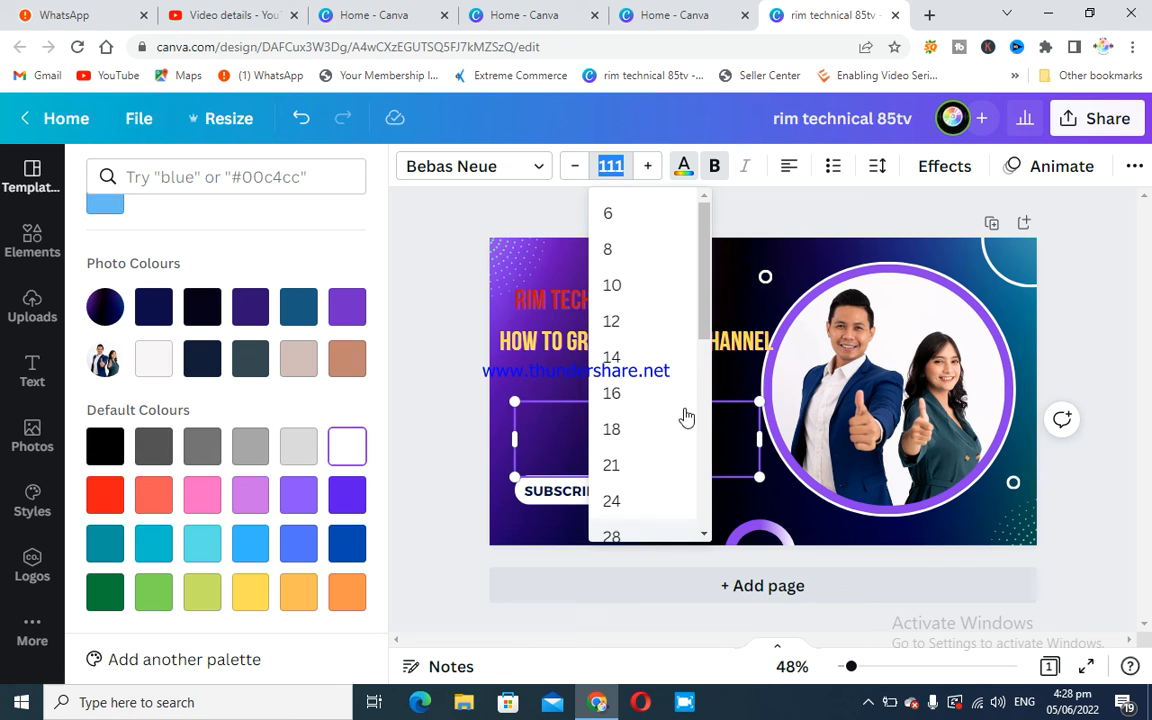
scroll(644, 364, down, 3)
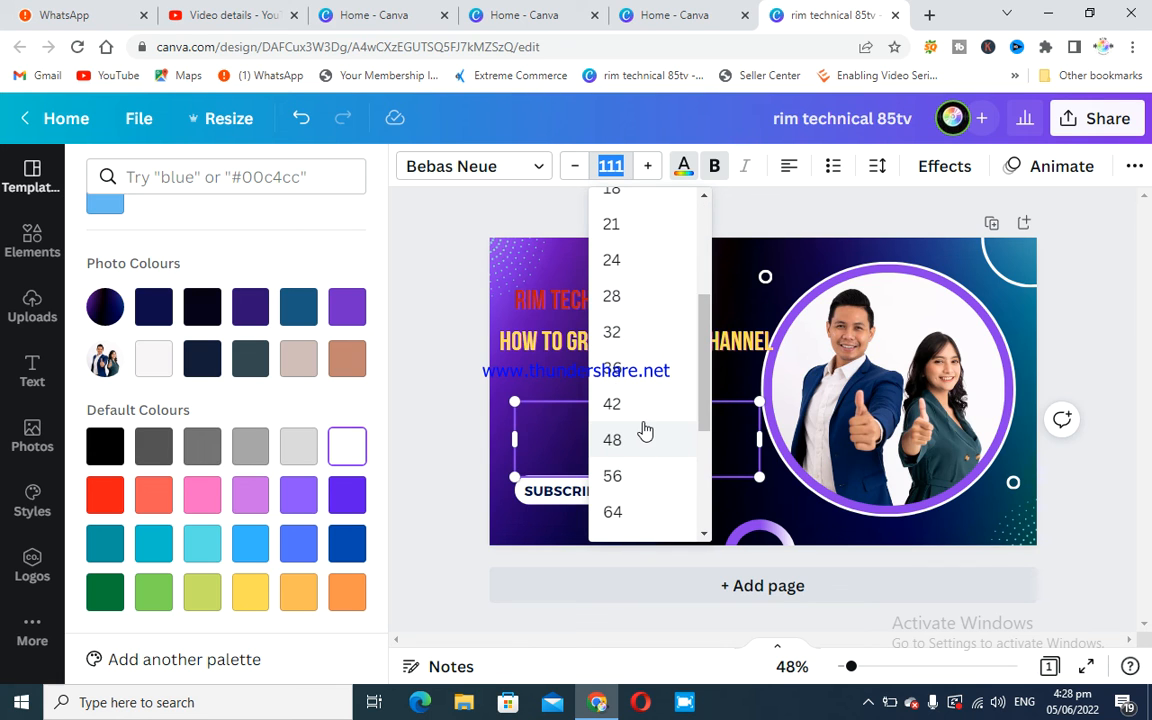
click(634, 430)
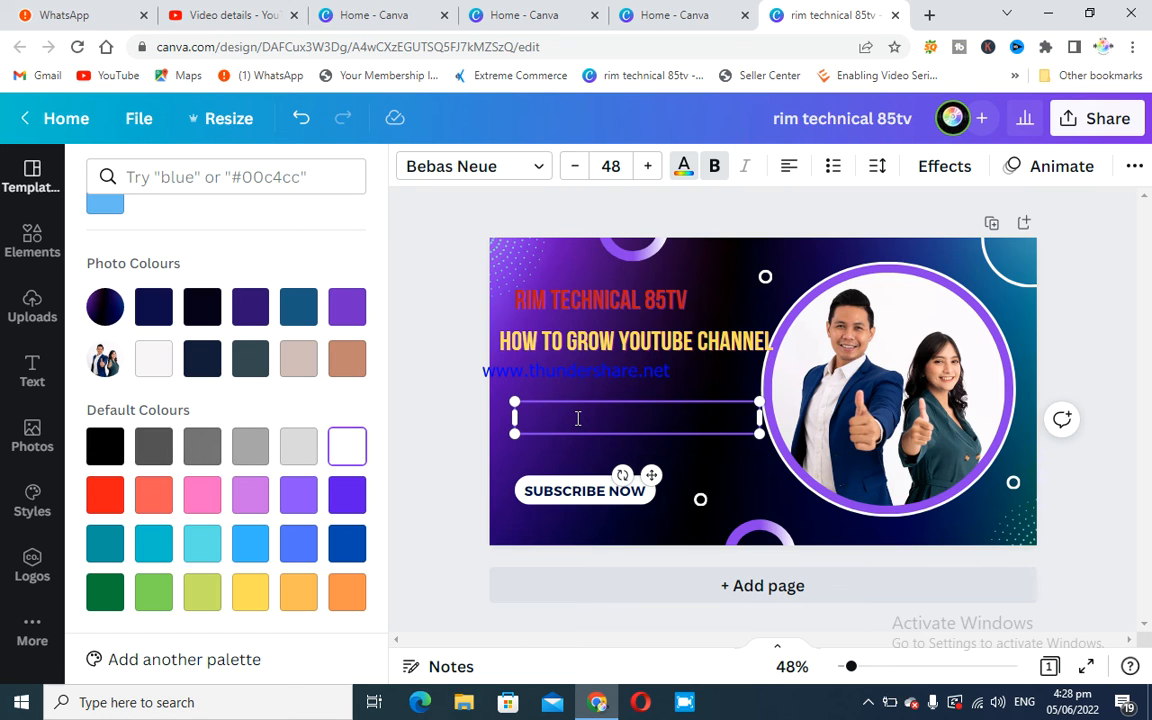
Enter "HOW GORW YOUTUBE CHANNEL BEST WAY" in the emptied text box above the subscribe label.
text(HOW)
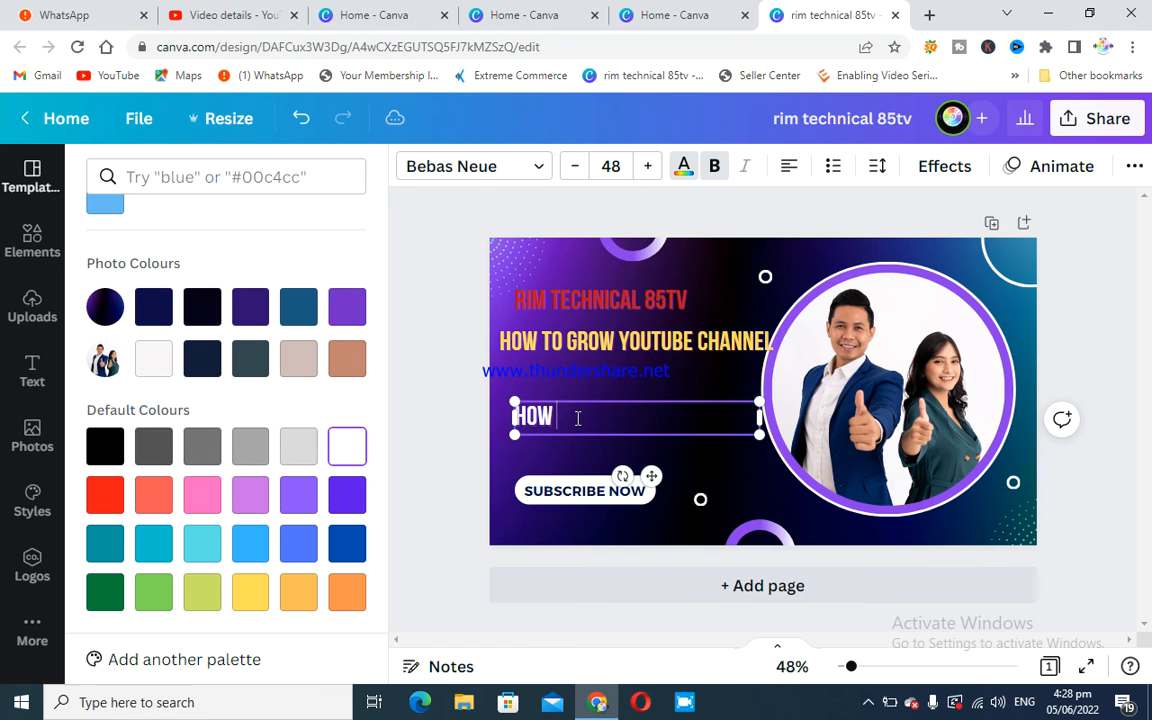
text( GORW YOUTUBE)
key(BackSpace)
key(BackSpace)
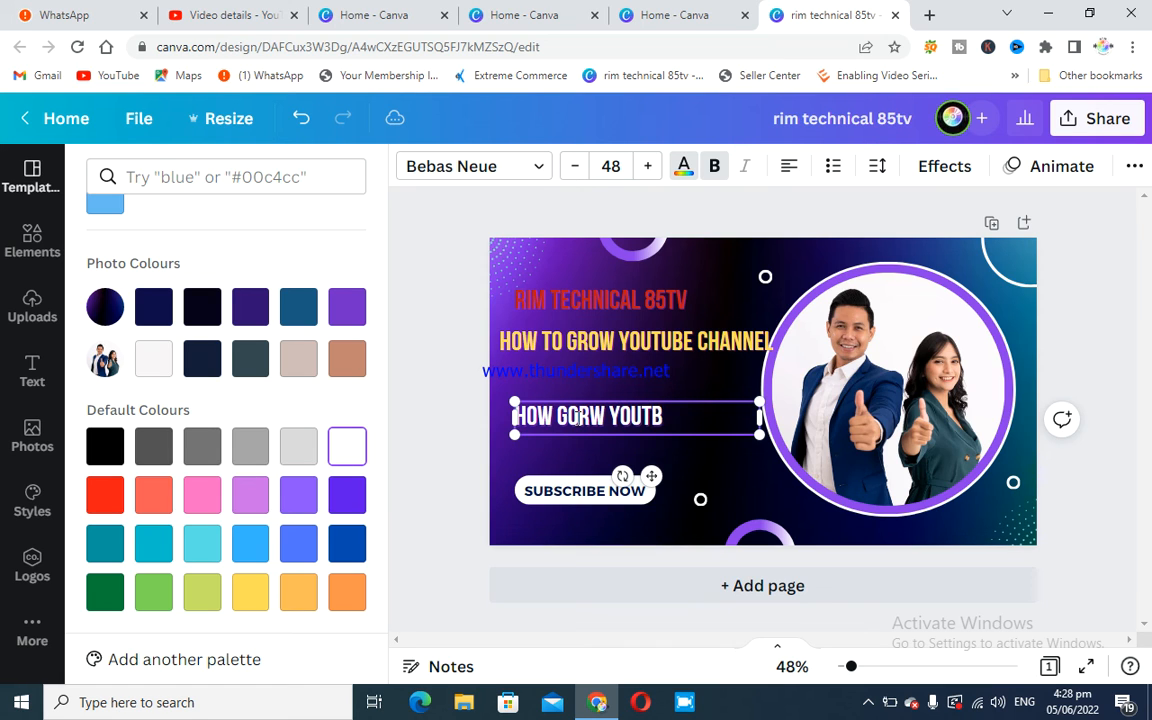
text(UBE CHAB)
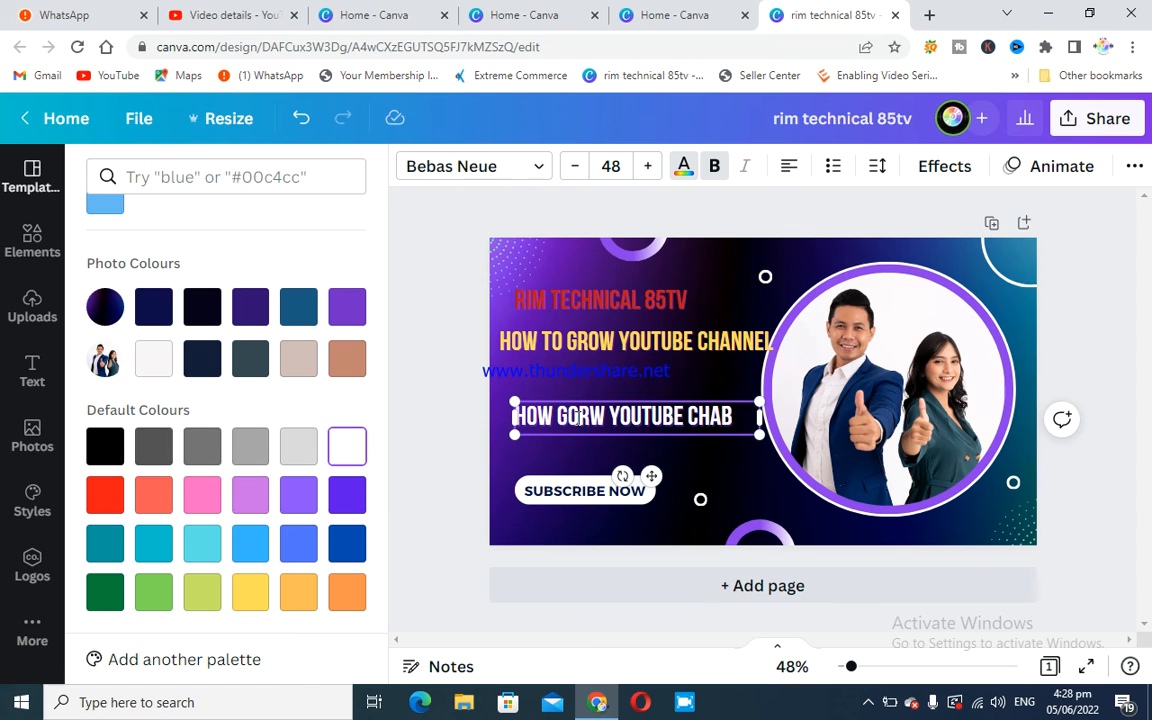
key(BackSpace)
text(NNEL BEST)
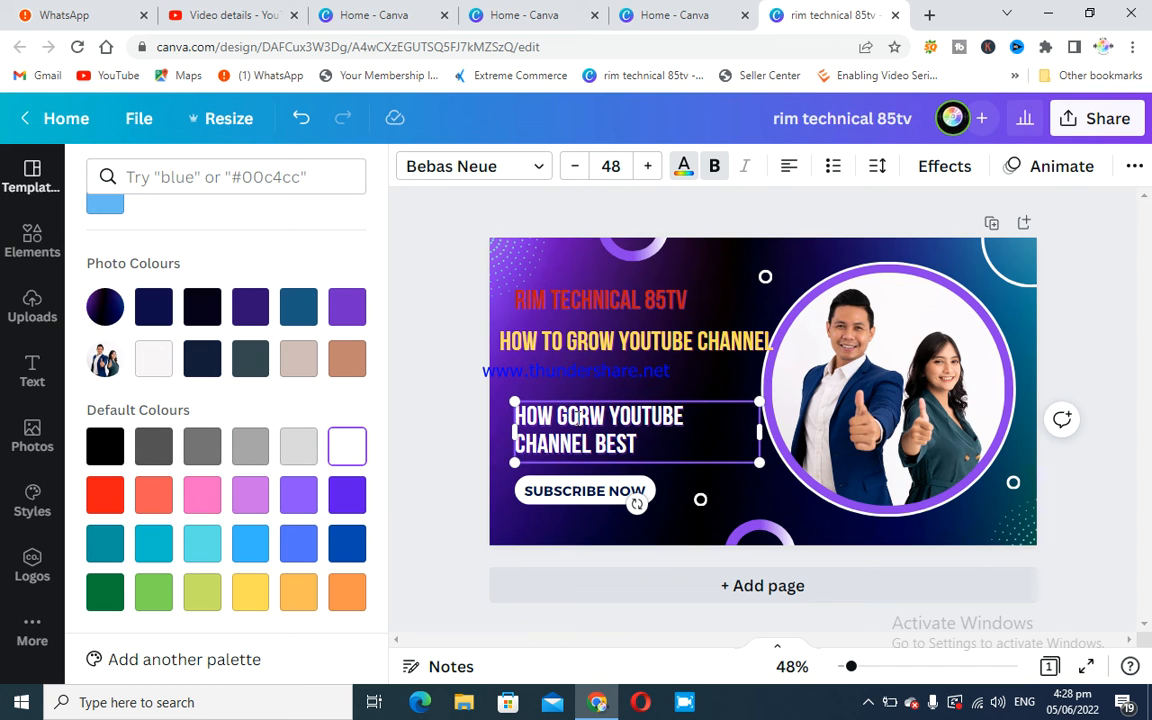
text( WARY)
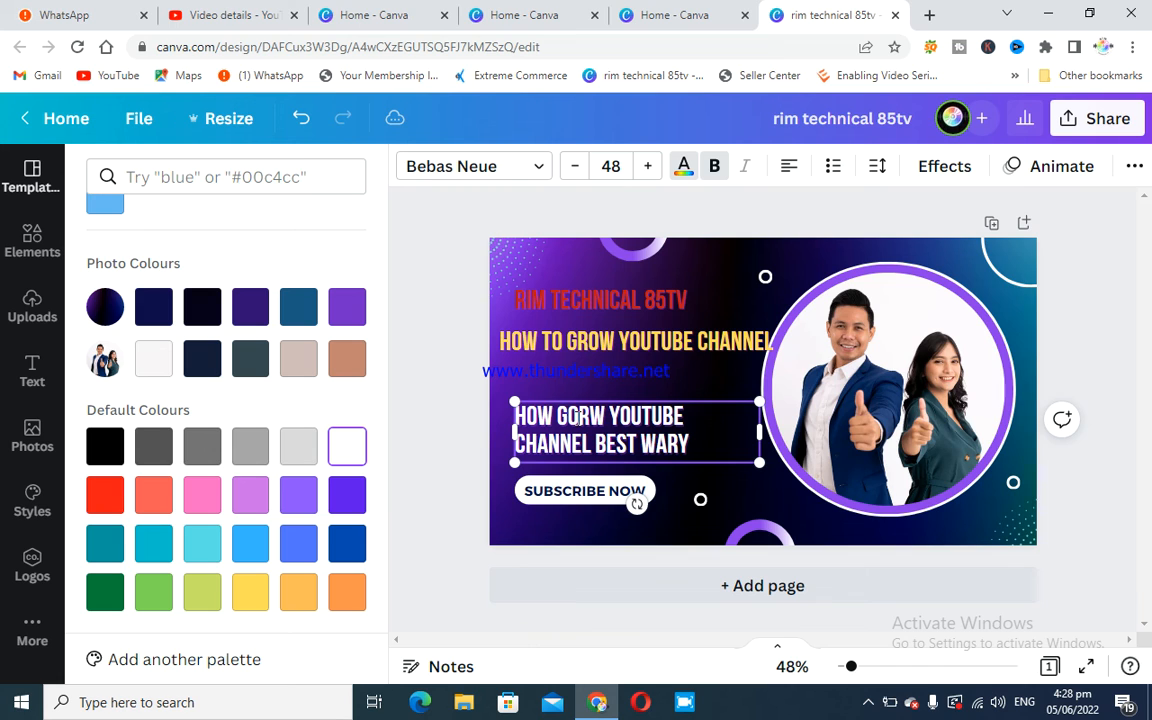
text(#)
key(BackSpace)
key(BackSpace)
key(BackSpace)
text(Y)
Colour the "HOW GORW YOUTUBE CHANNEL BEST WAY" text and the "SUBSCRIBE NOW" label bright red from the default colours.
click(105, 495)
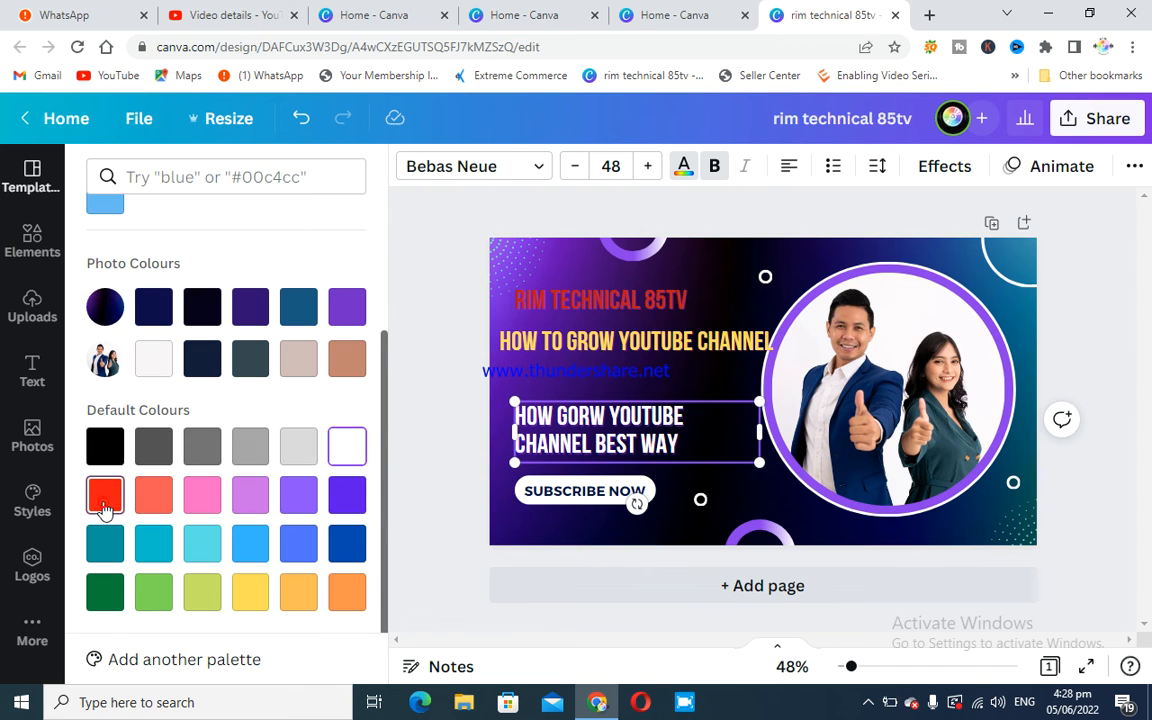
click(595, 505)
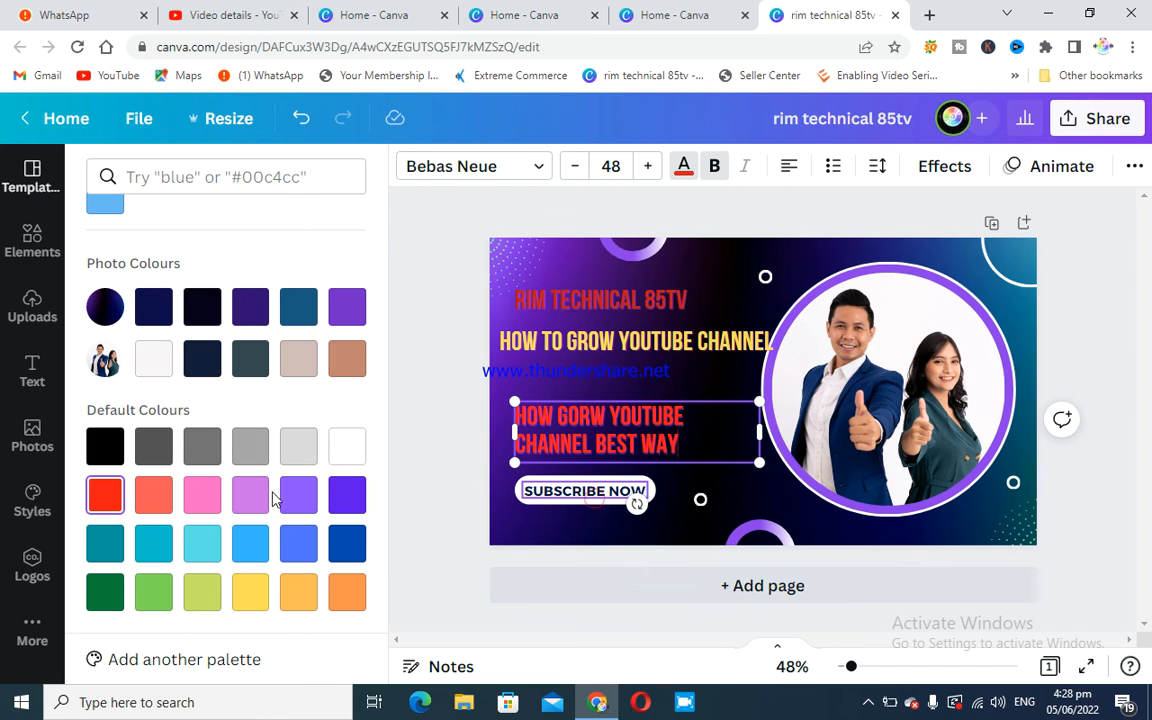
click(105, 495)
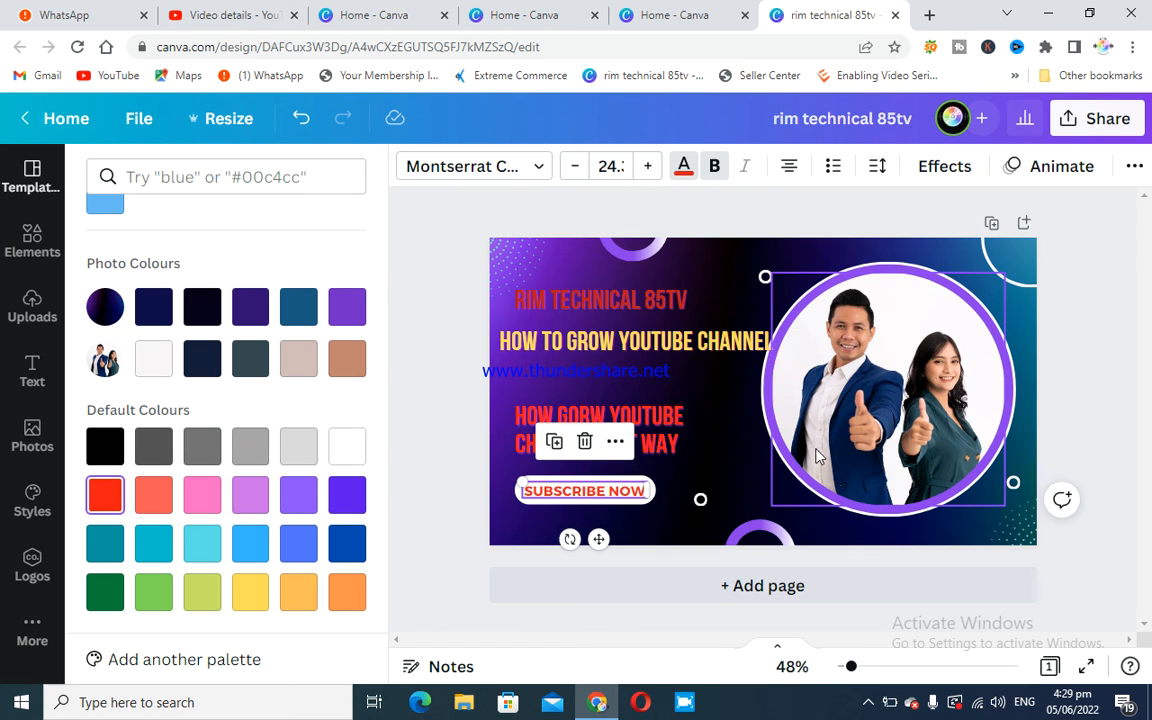
right_click(879, 390)
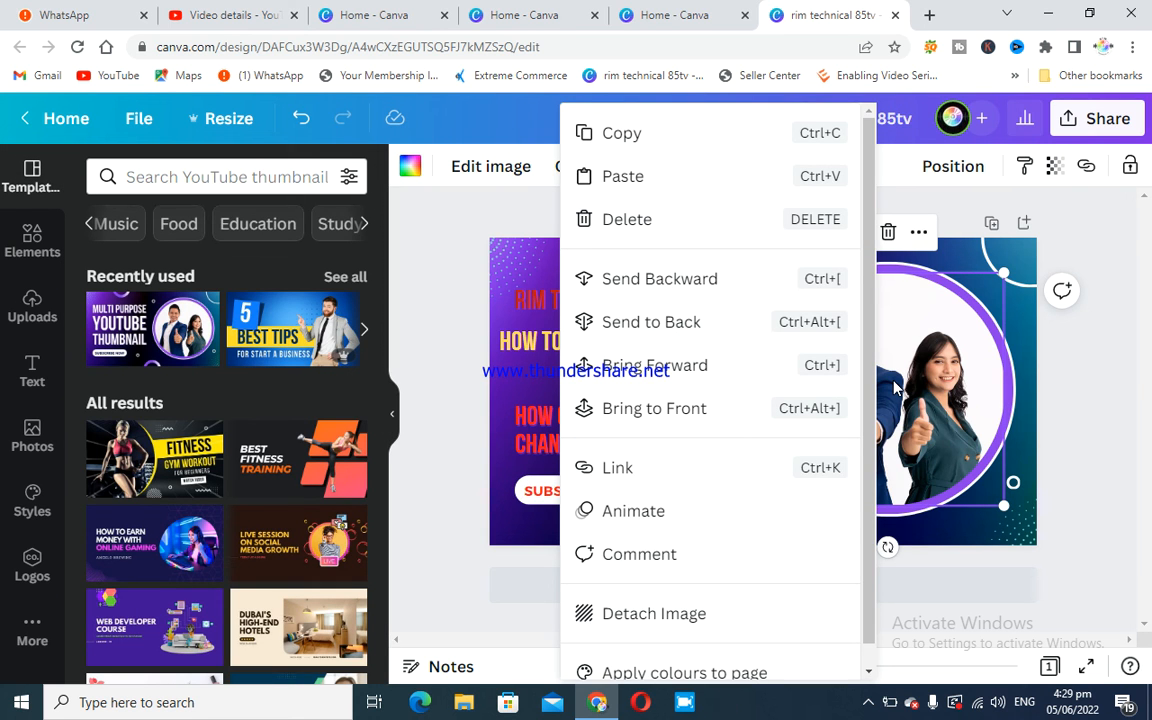
click(895, 387)
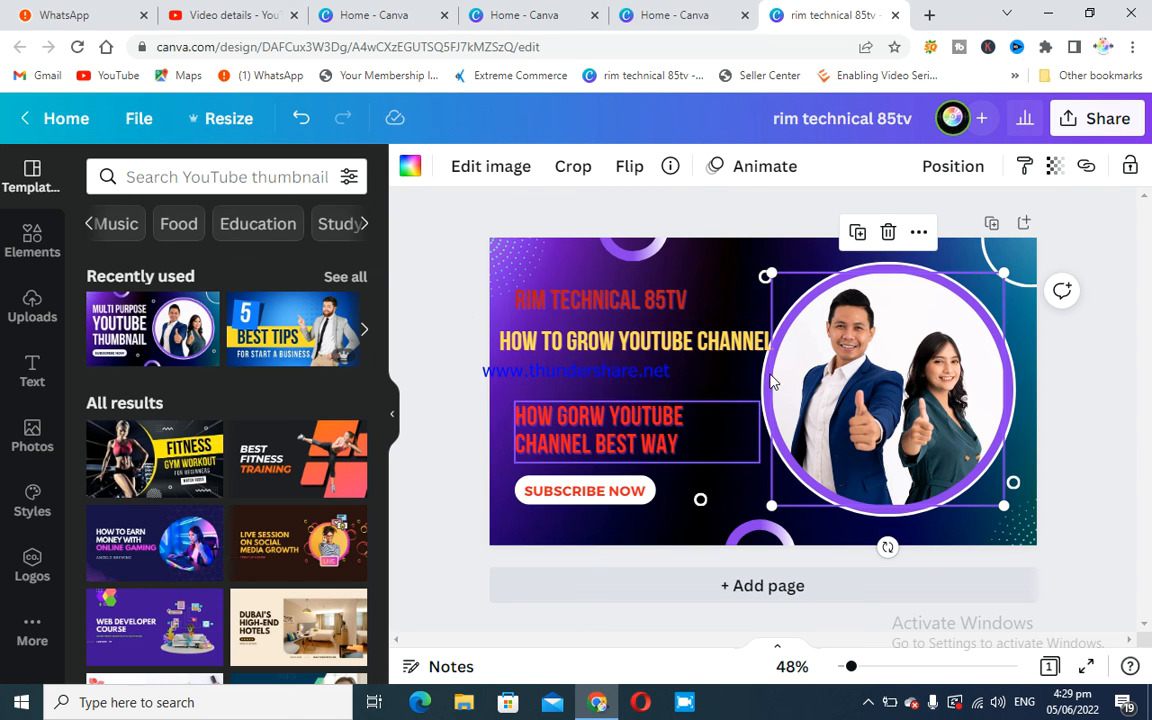
click(1107, 120)
scroll(1139, 237, down, 1)
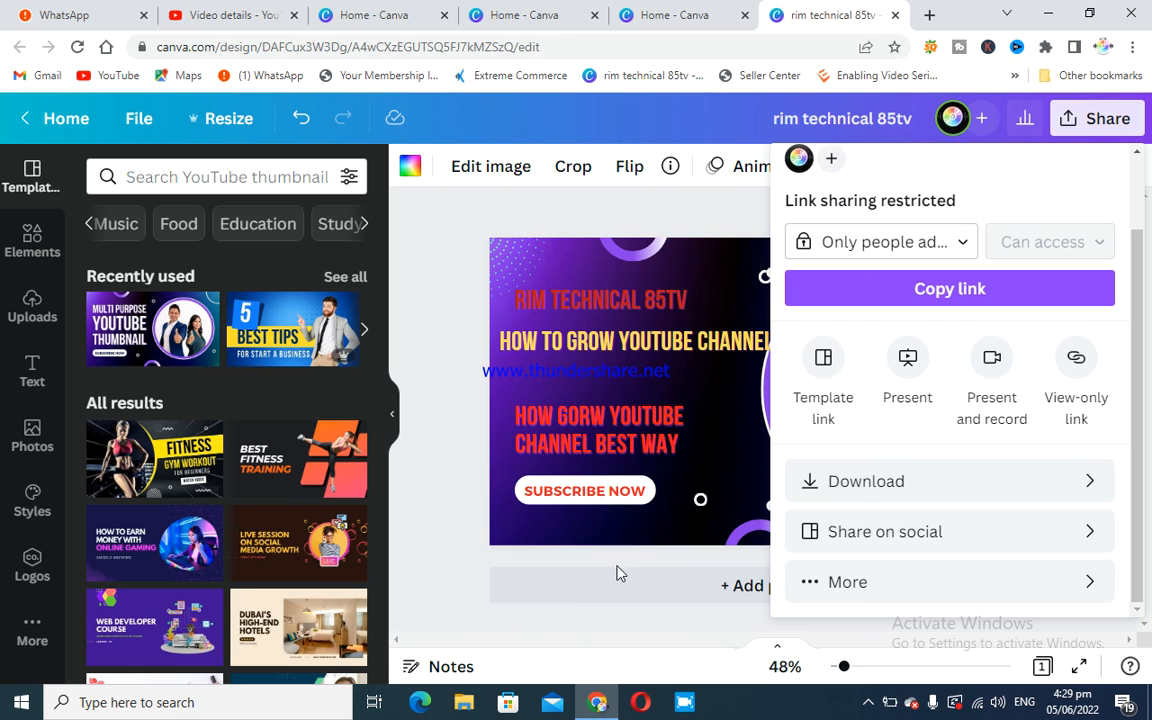
click(458, 560)
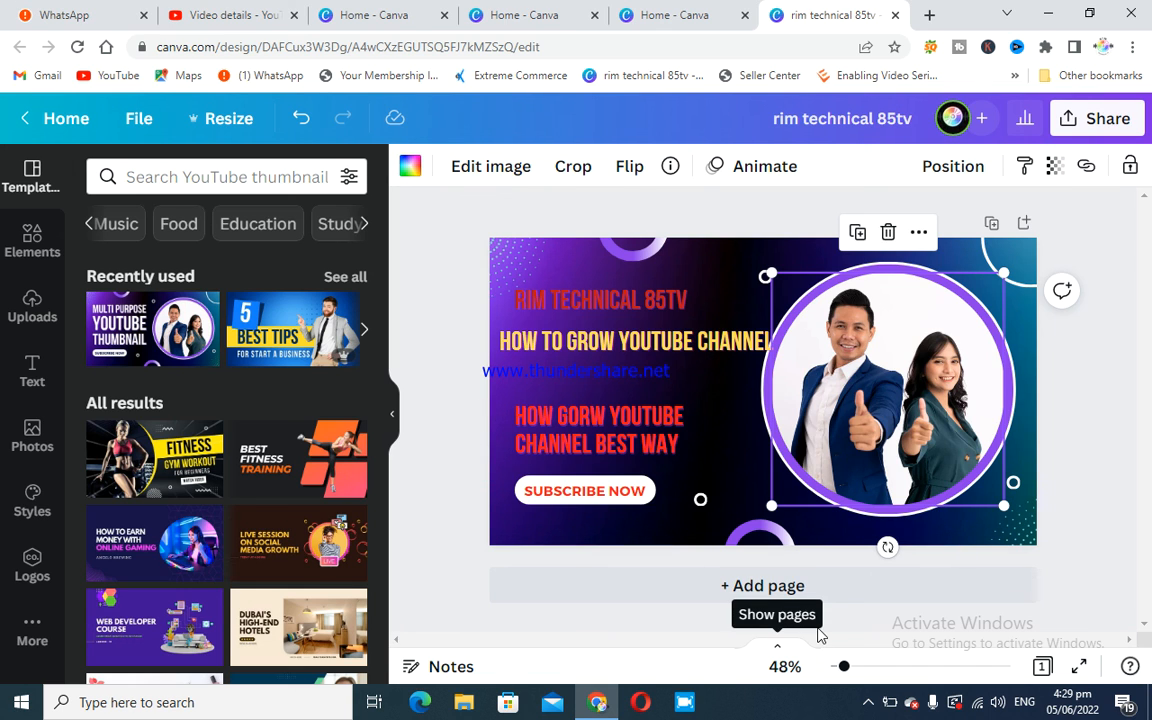
click(868, 700)
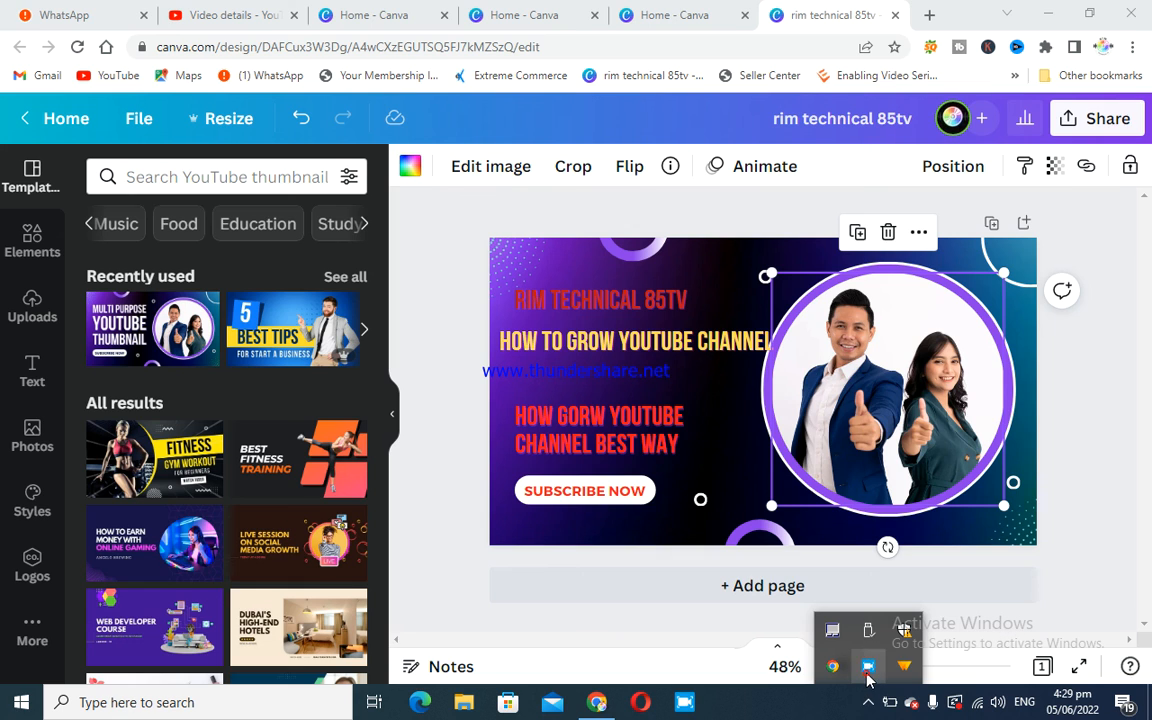